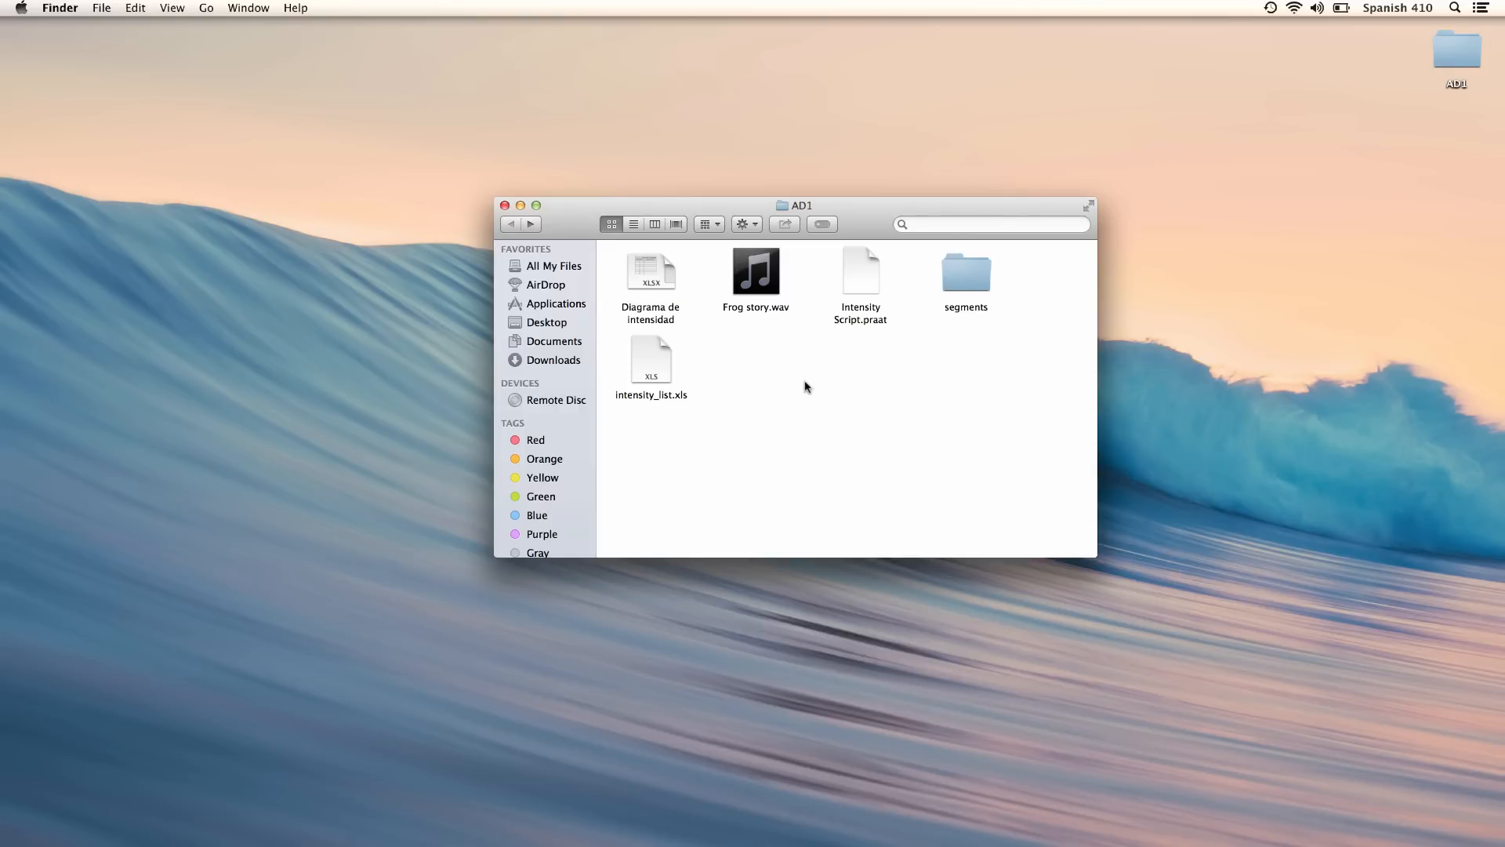
Open the Diagrama de intensidad and intensity_list.xls workbooks from the AD1 folder
left_click(660, 284)
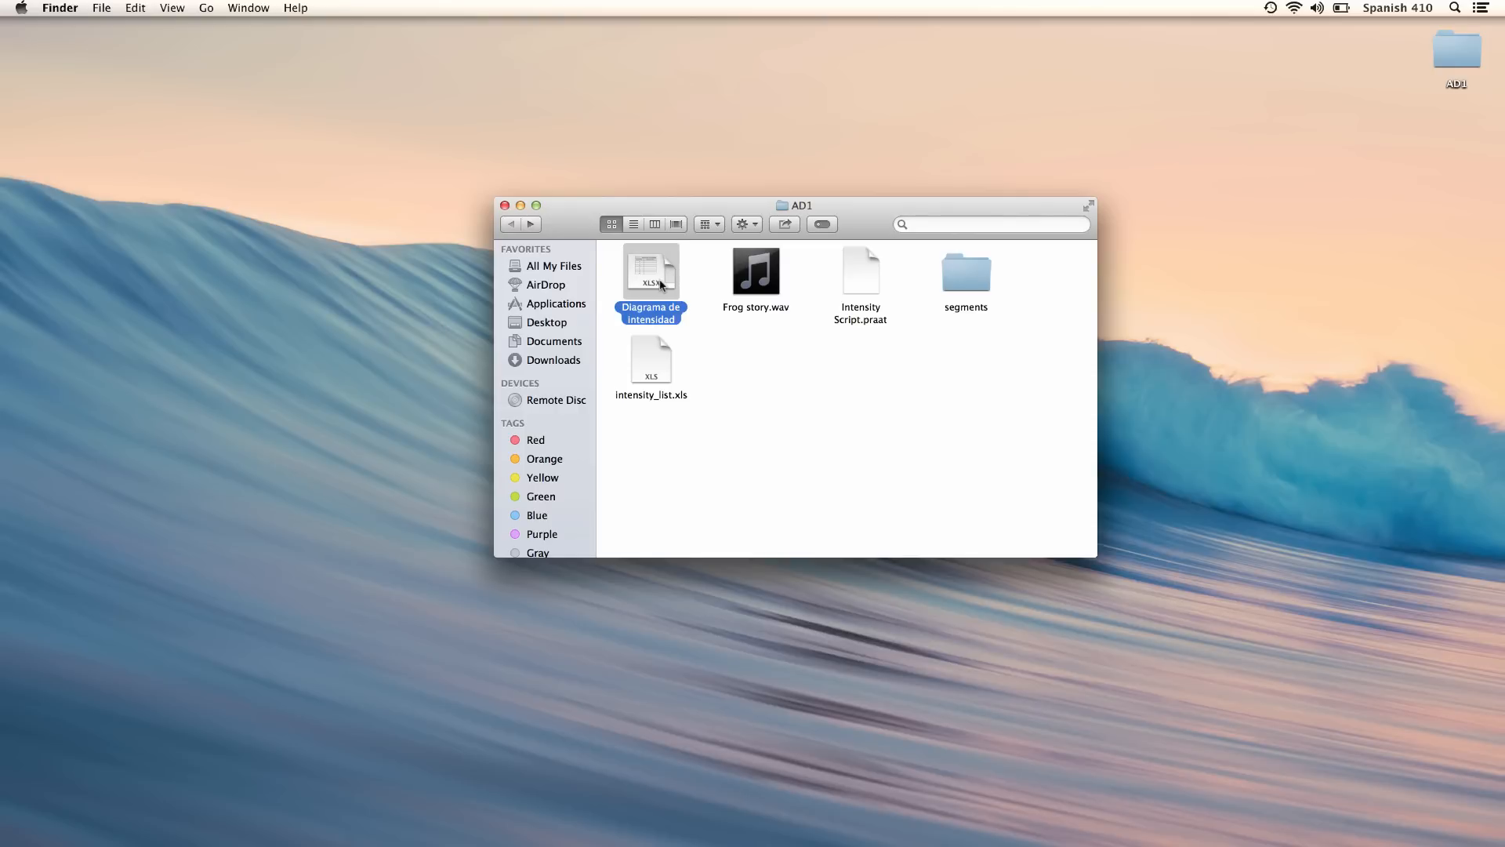
double_click(661, 285)
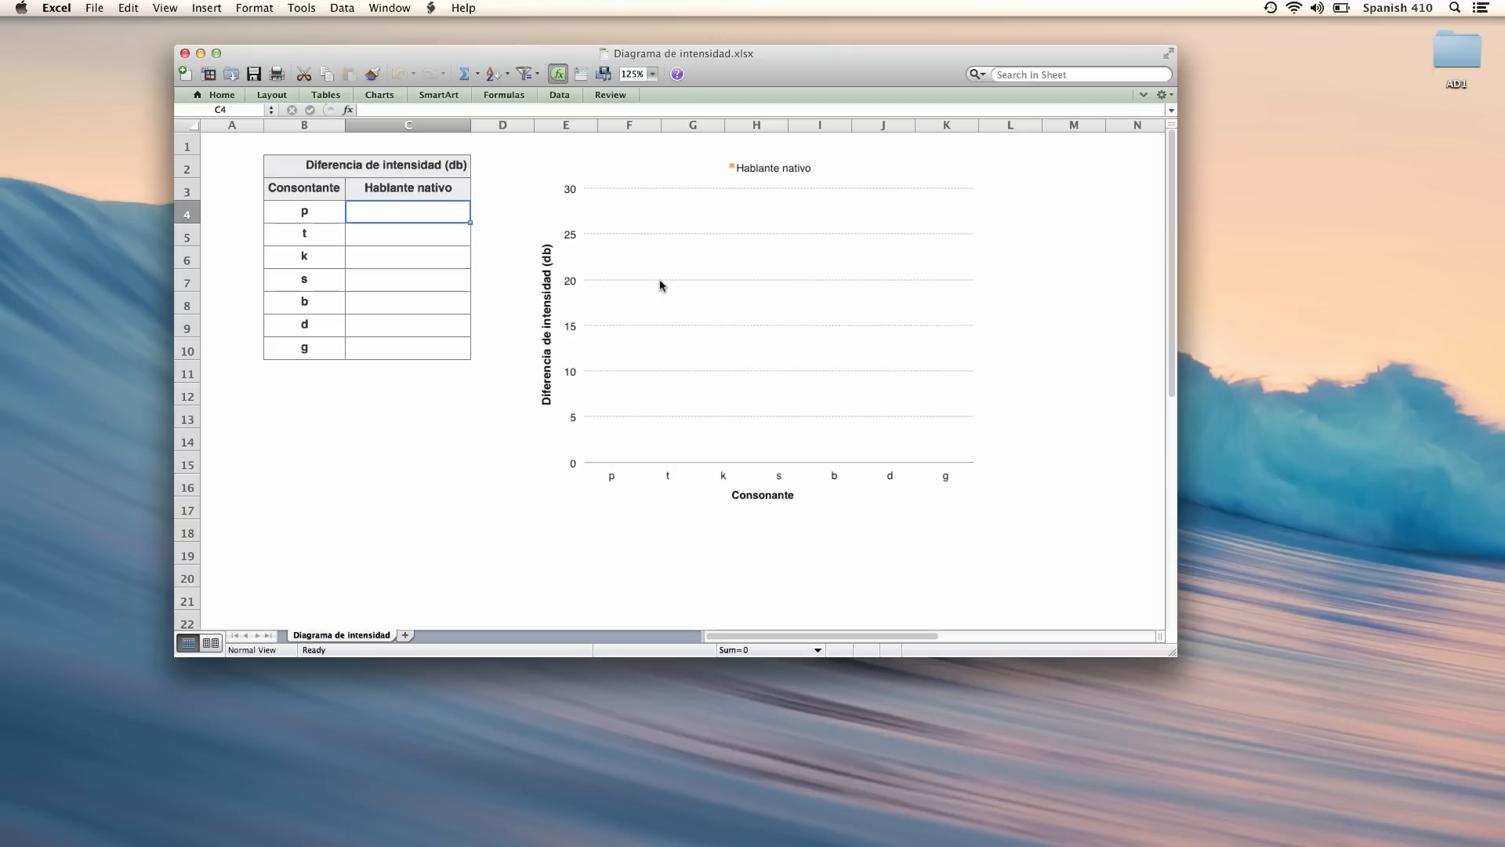
left_click(661, 284)
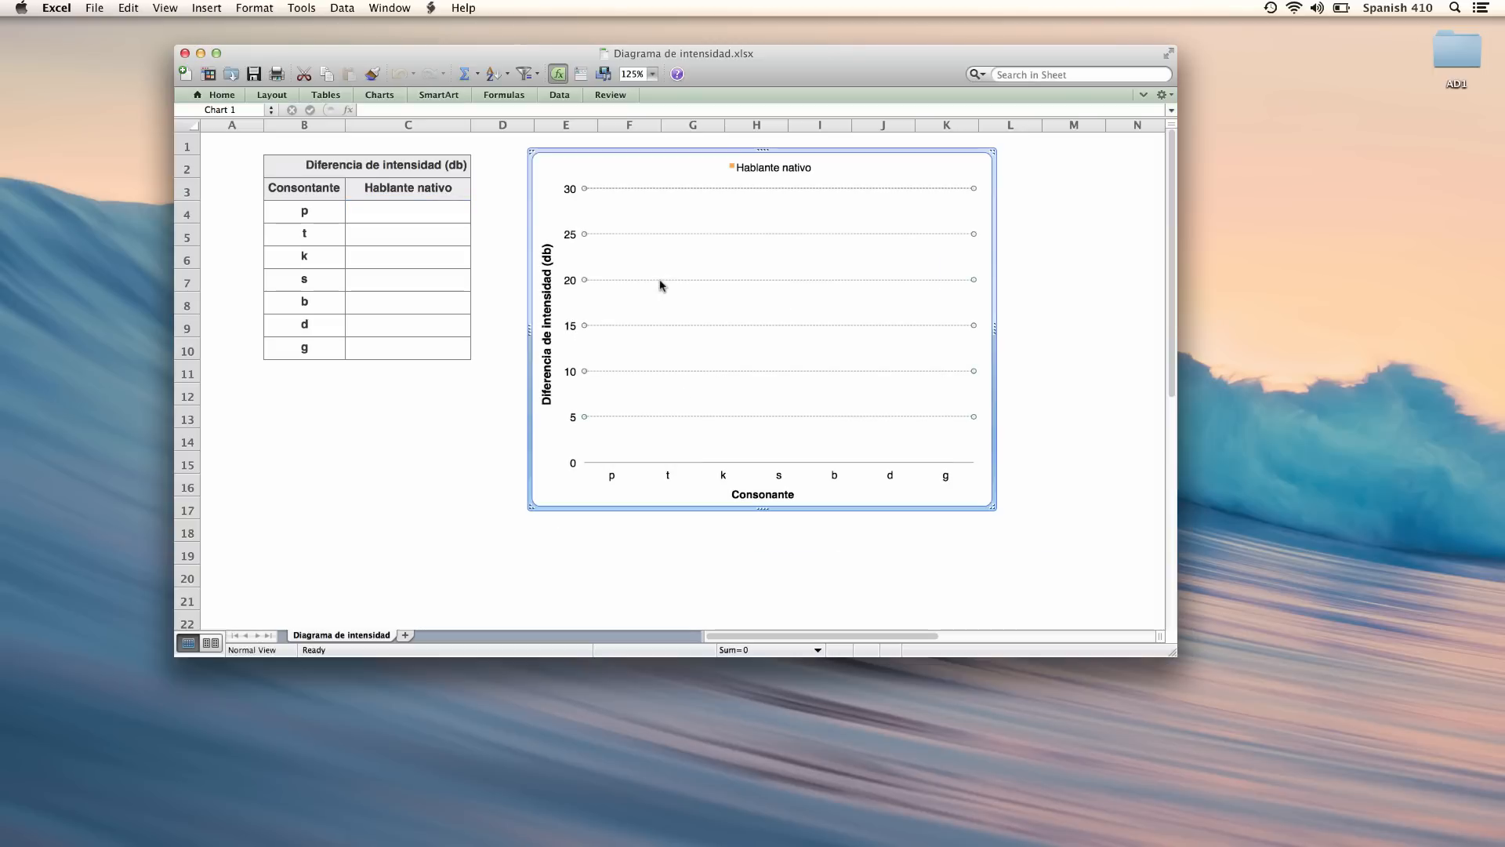
left_click(494, 281)
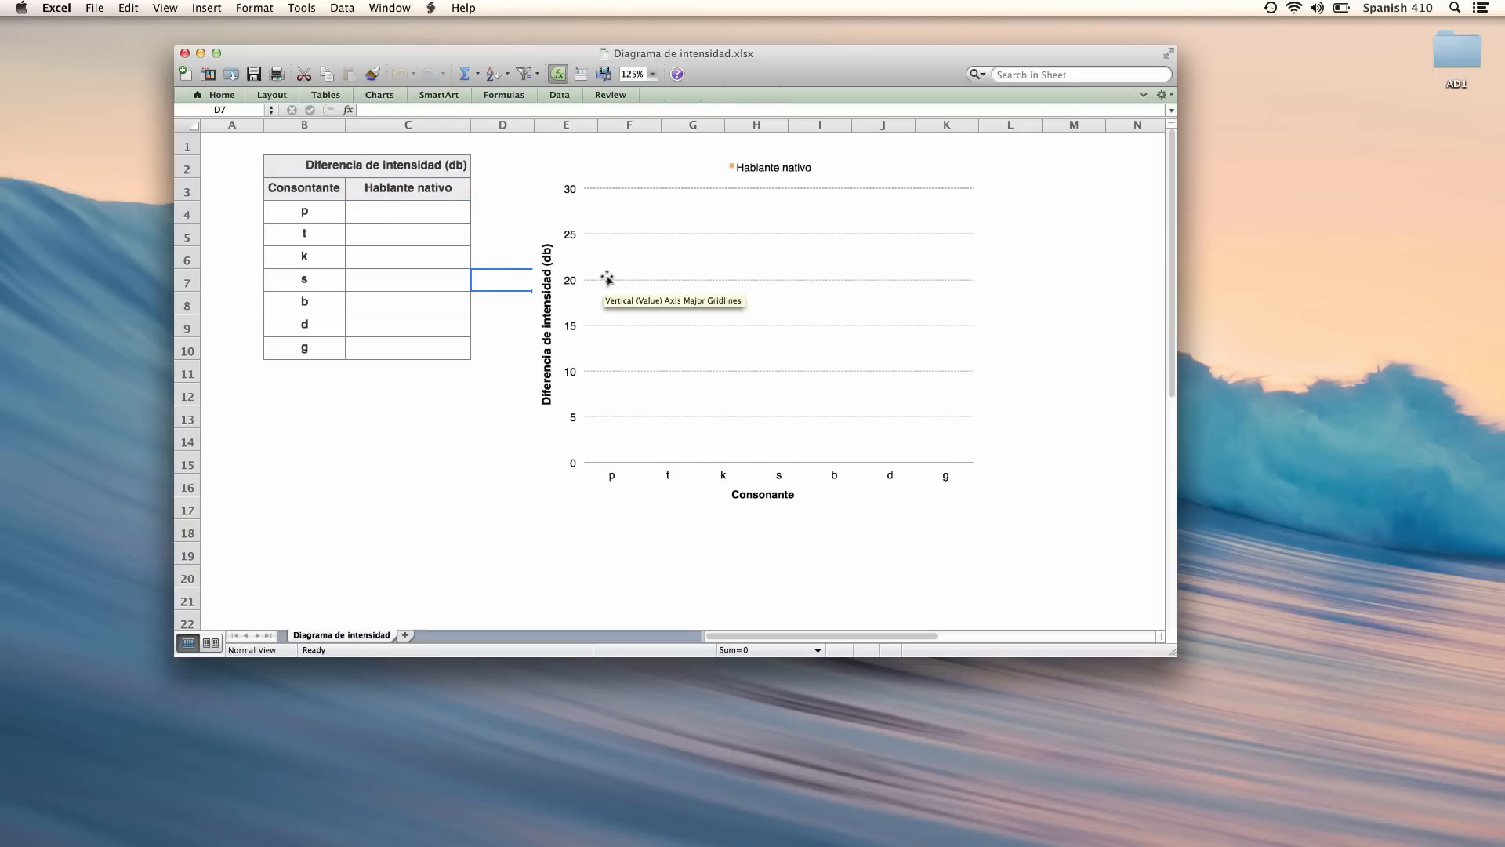
left_click(425, 211)
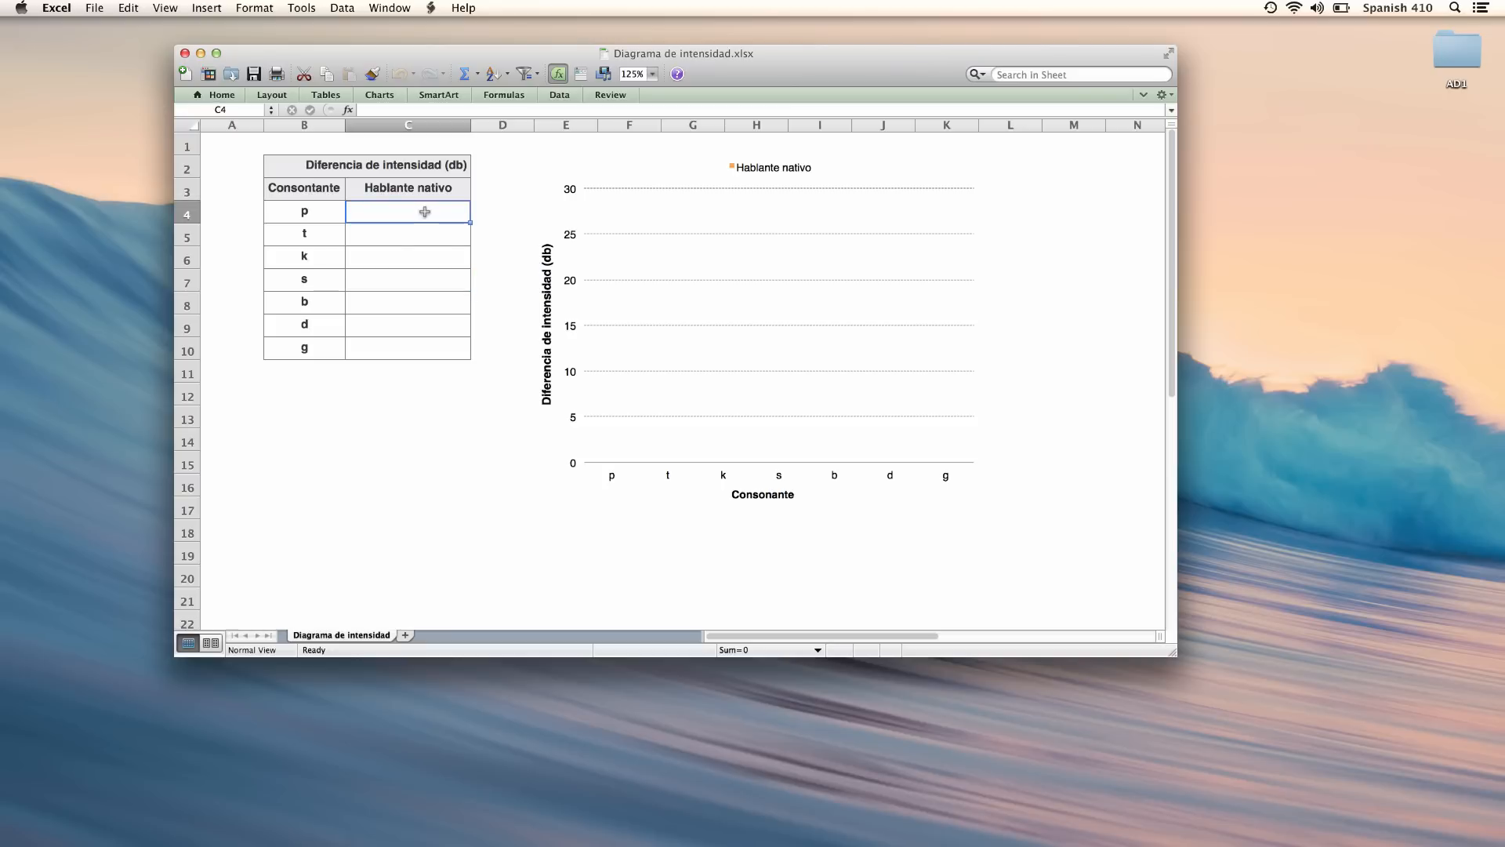
left_click(145, 844)
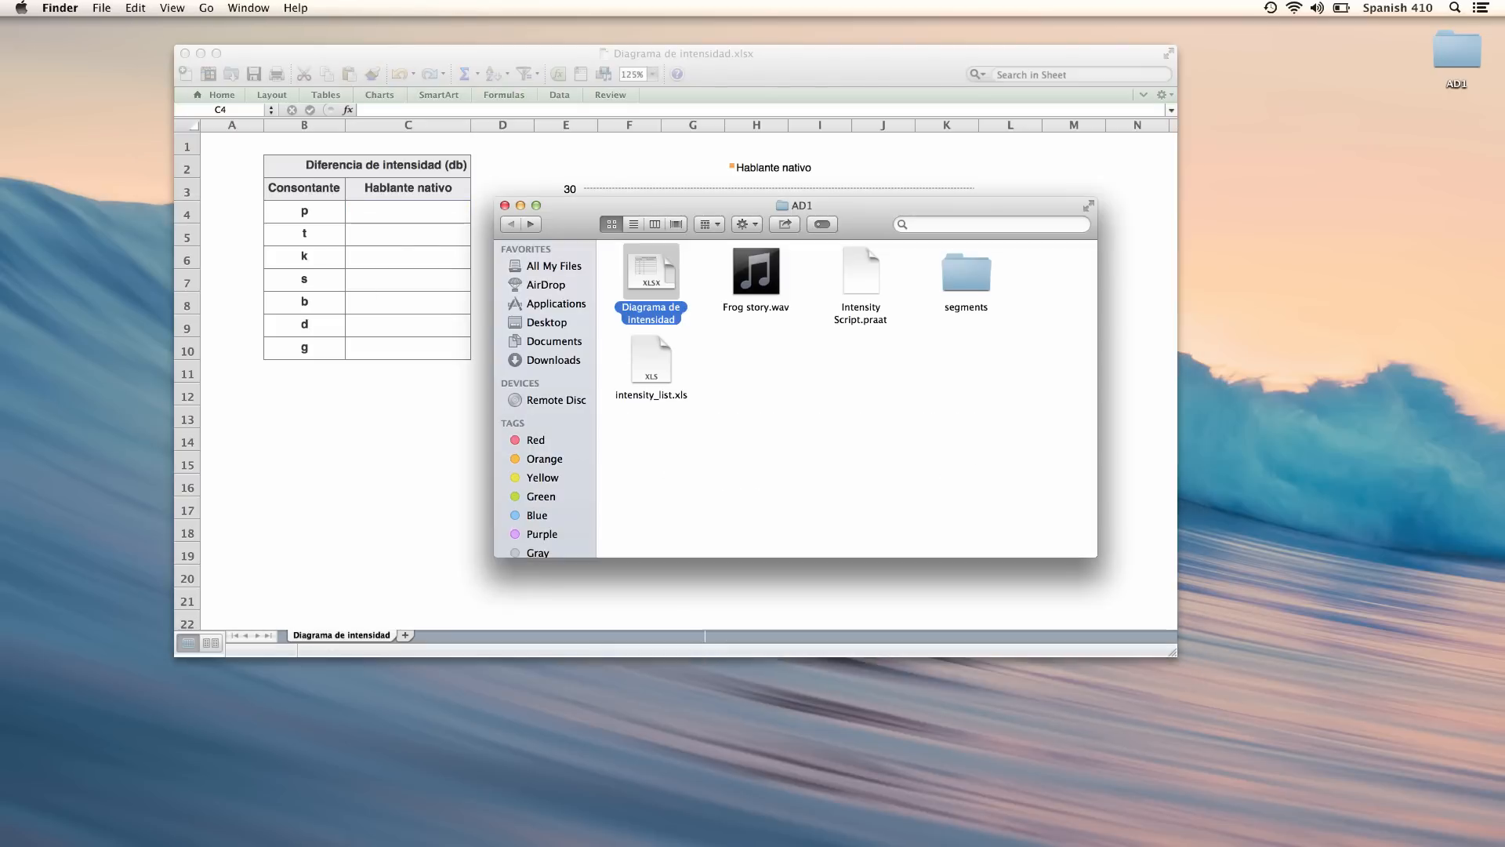
double_click(656, 367)
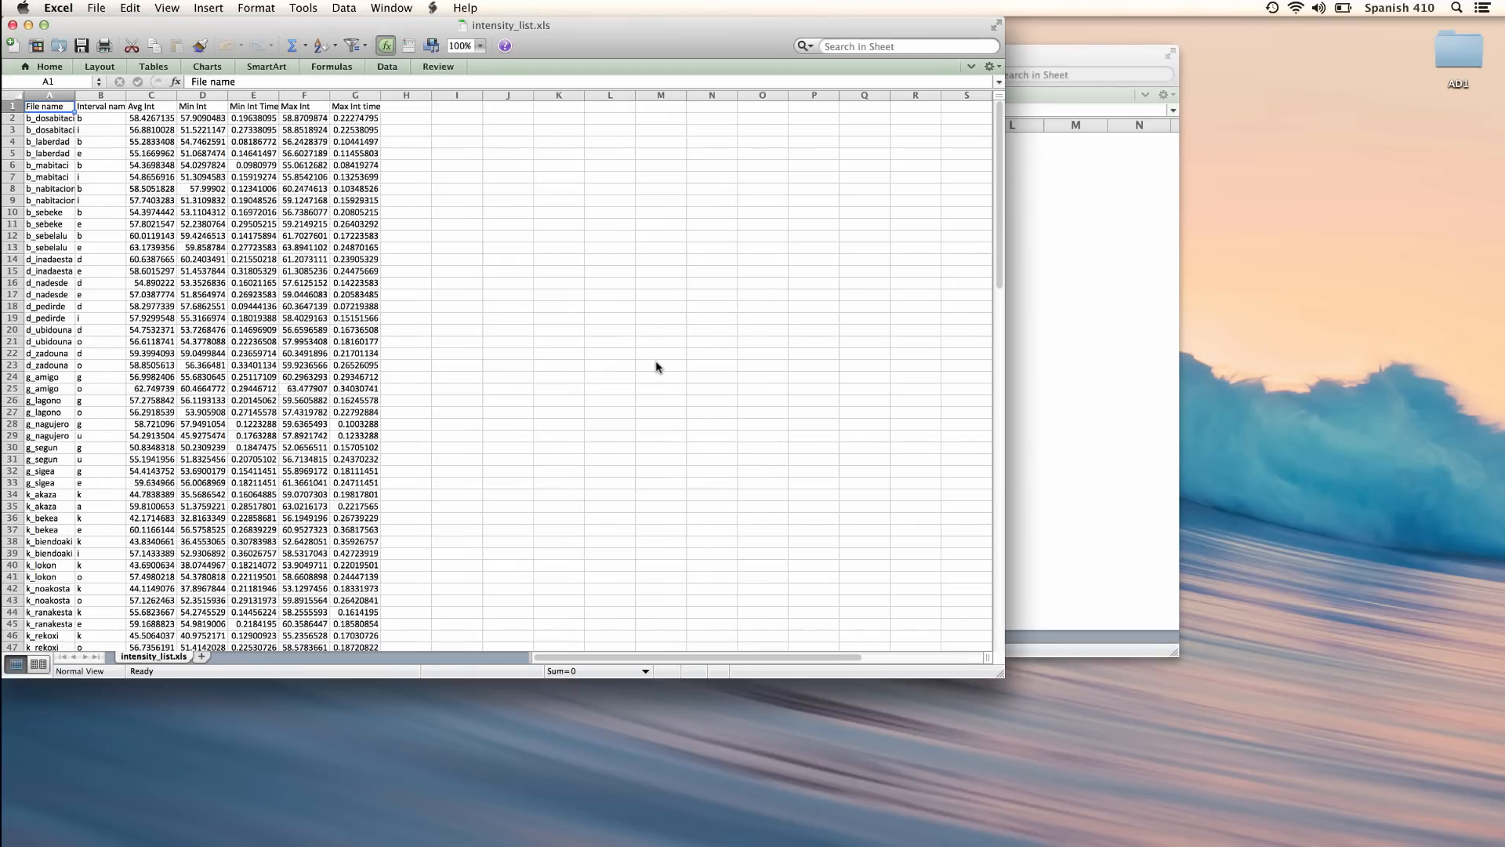
Copy the intensity_list.xls sheet into Diagrama de intensidad.xlsx before the Diagrama de intensidad sheet, and close the source workbook
right_click(155, 656)
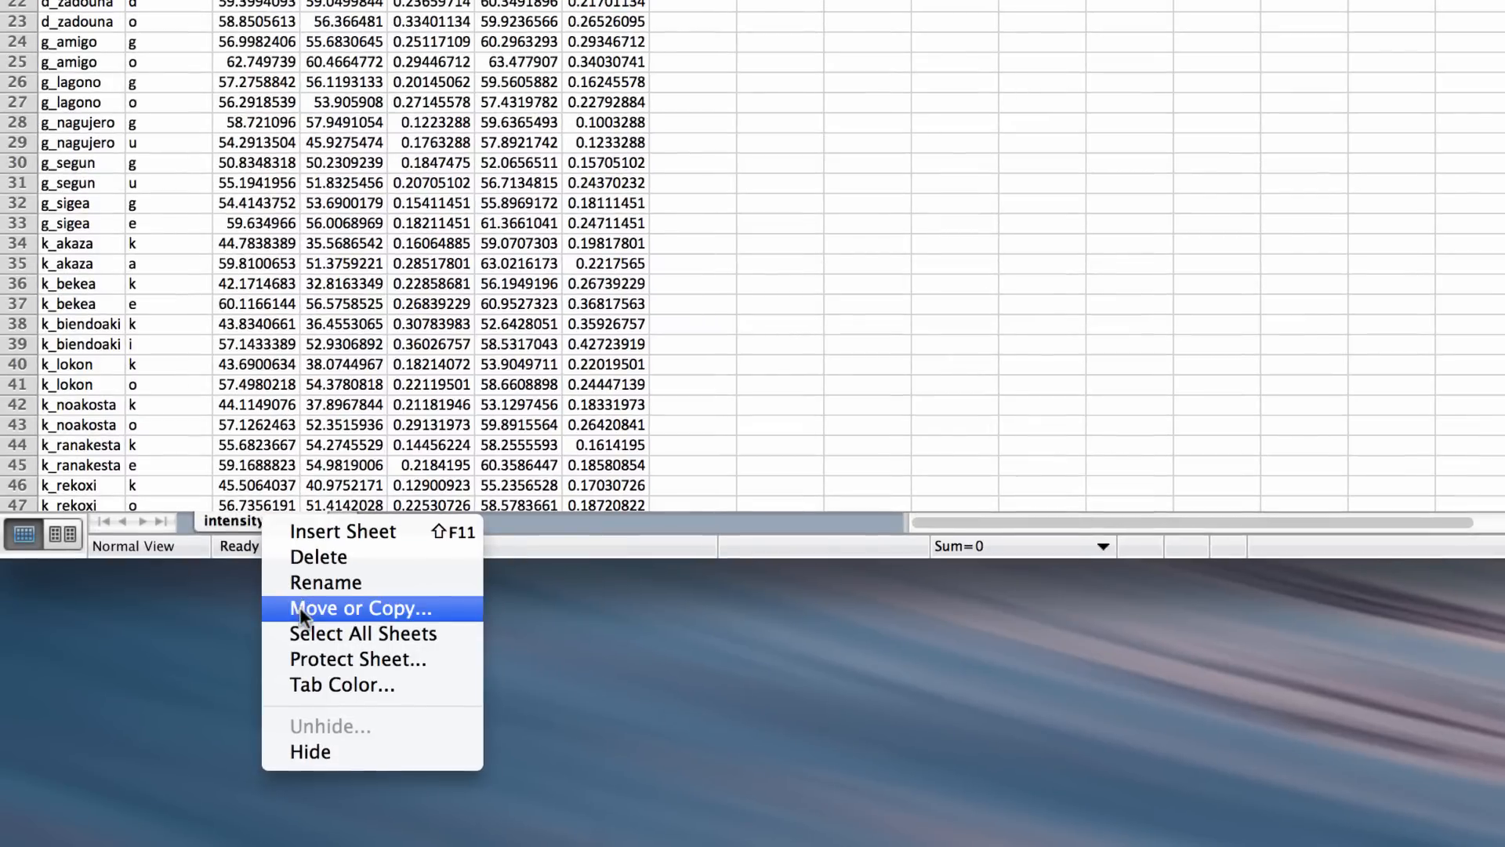
left_click(300, 608)
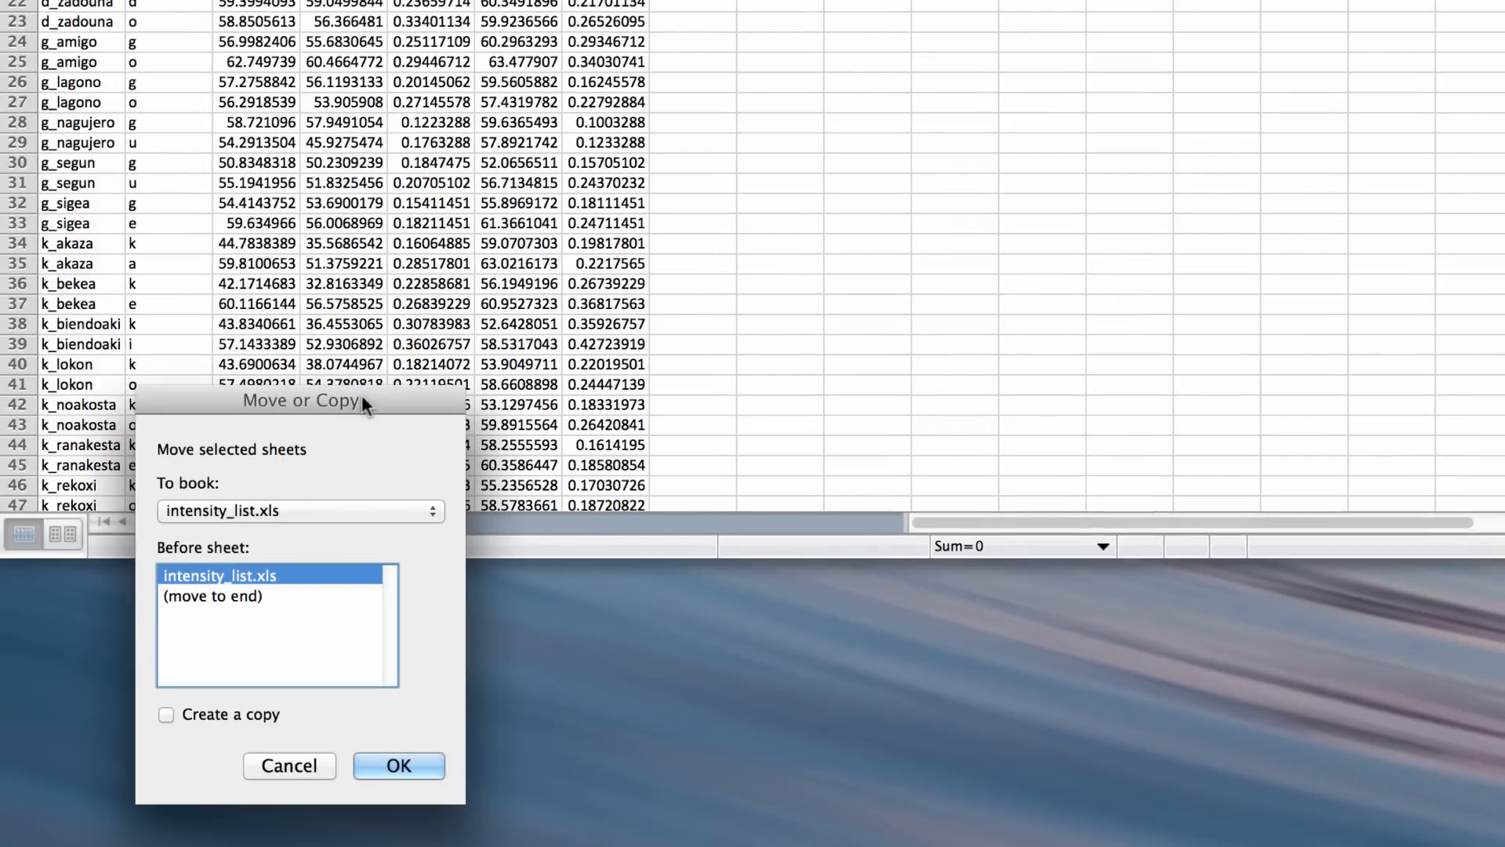
left_click_drag(360, 393, 483, 242)
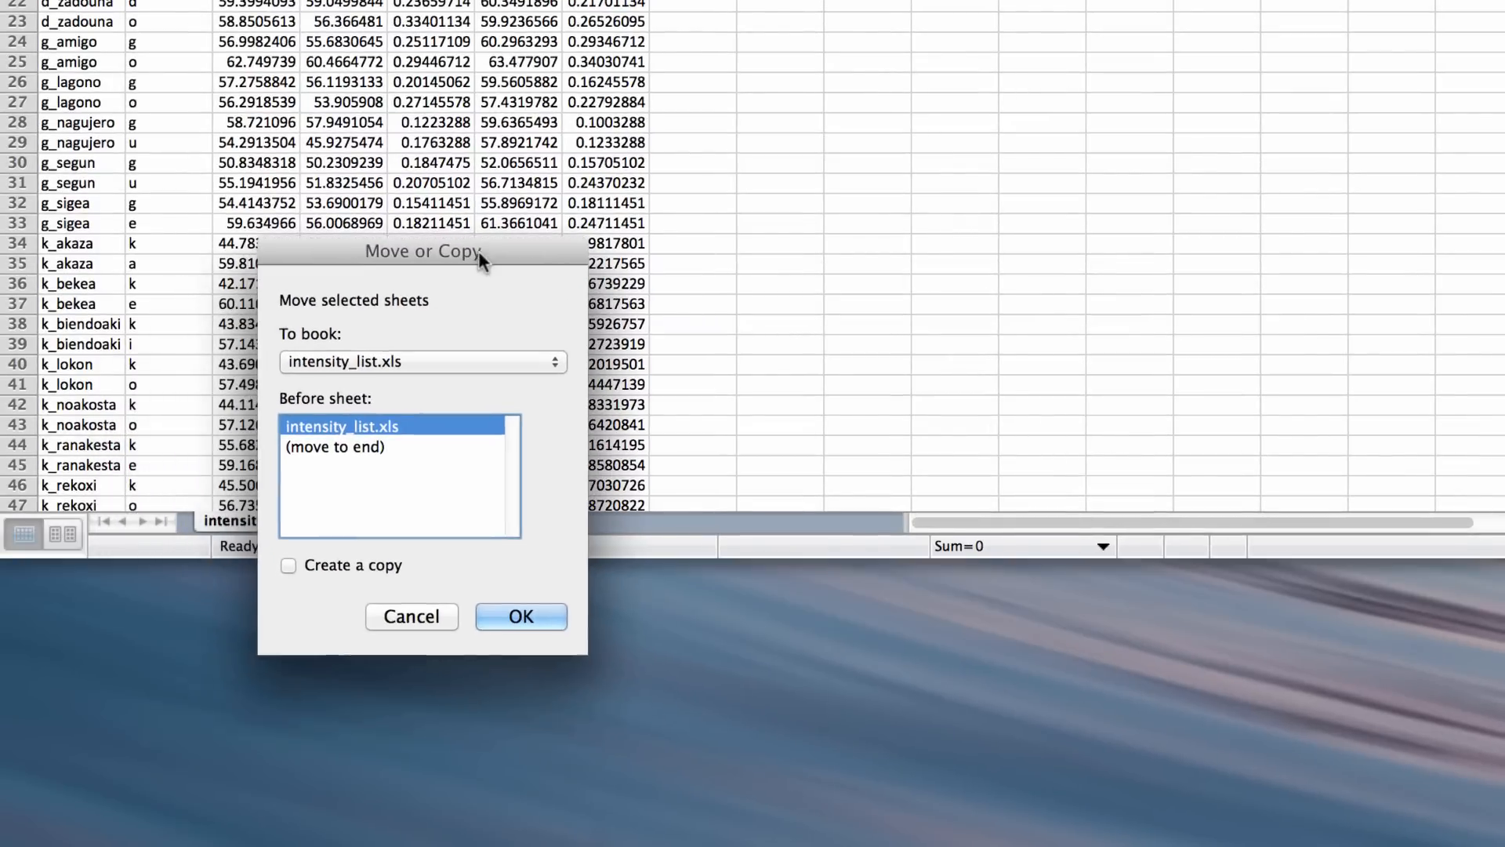
left_click(425, 357)
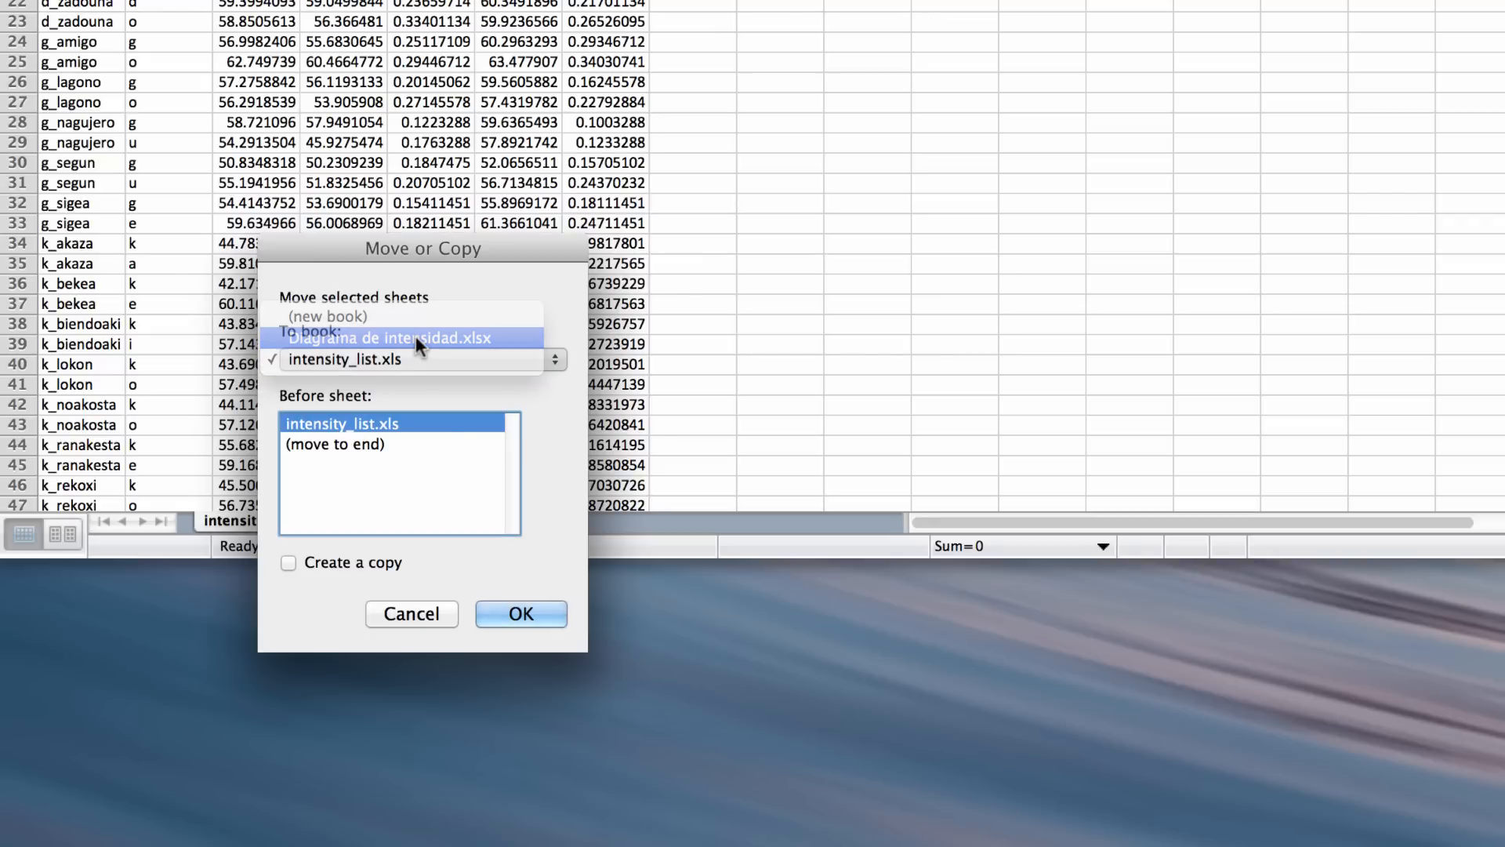
left_click(416, 335)
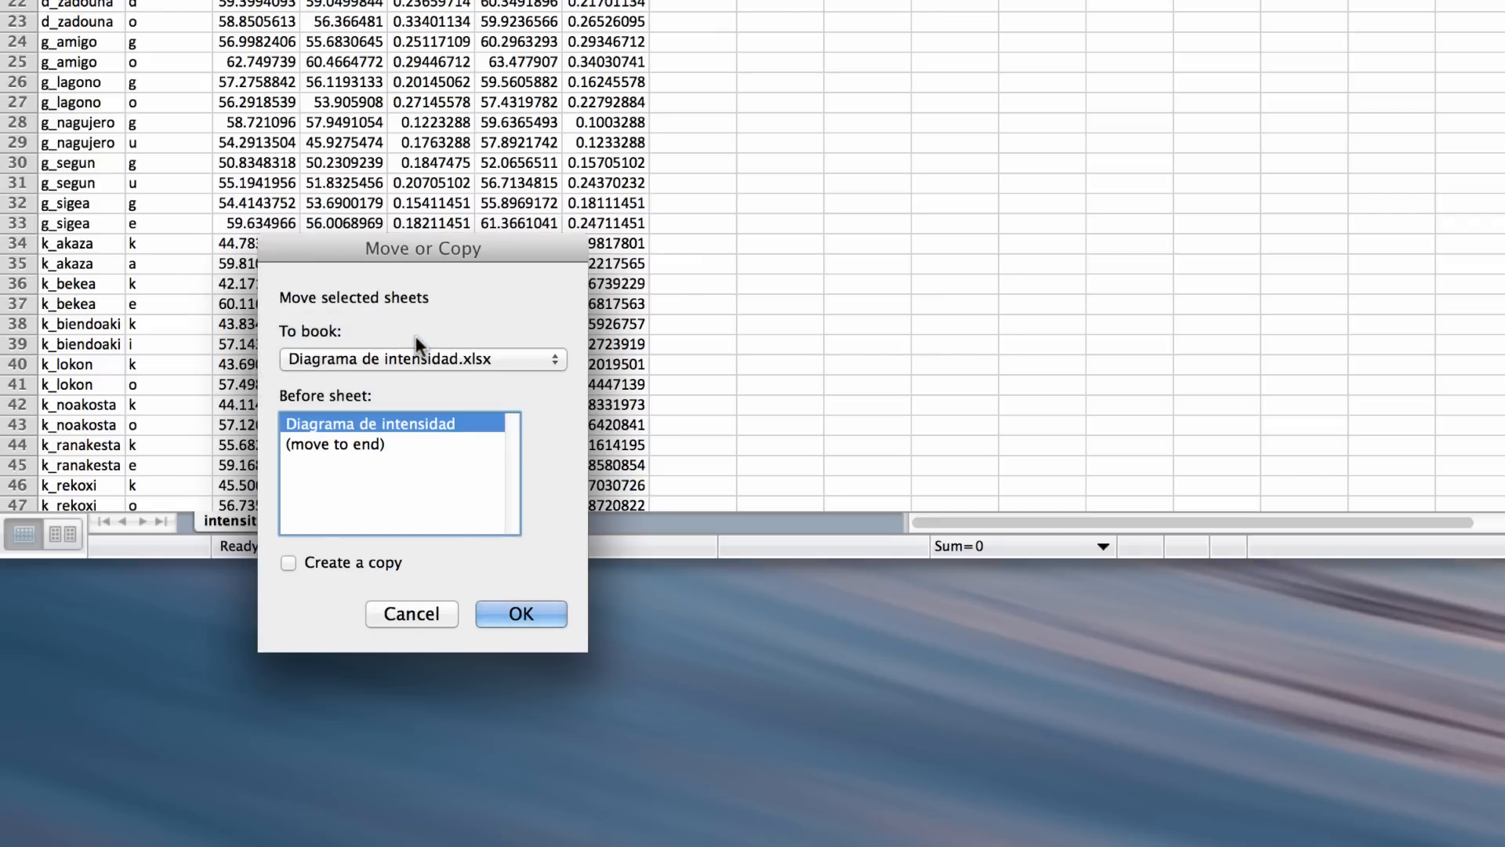
left_click(288, 562)
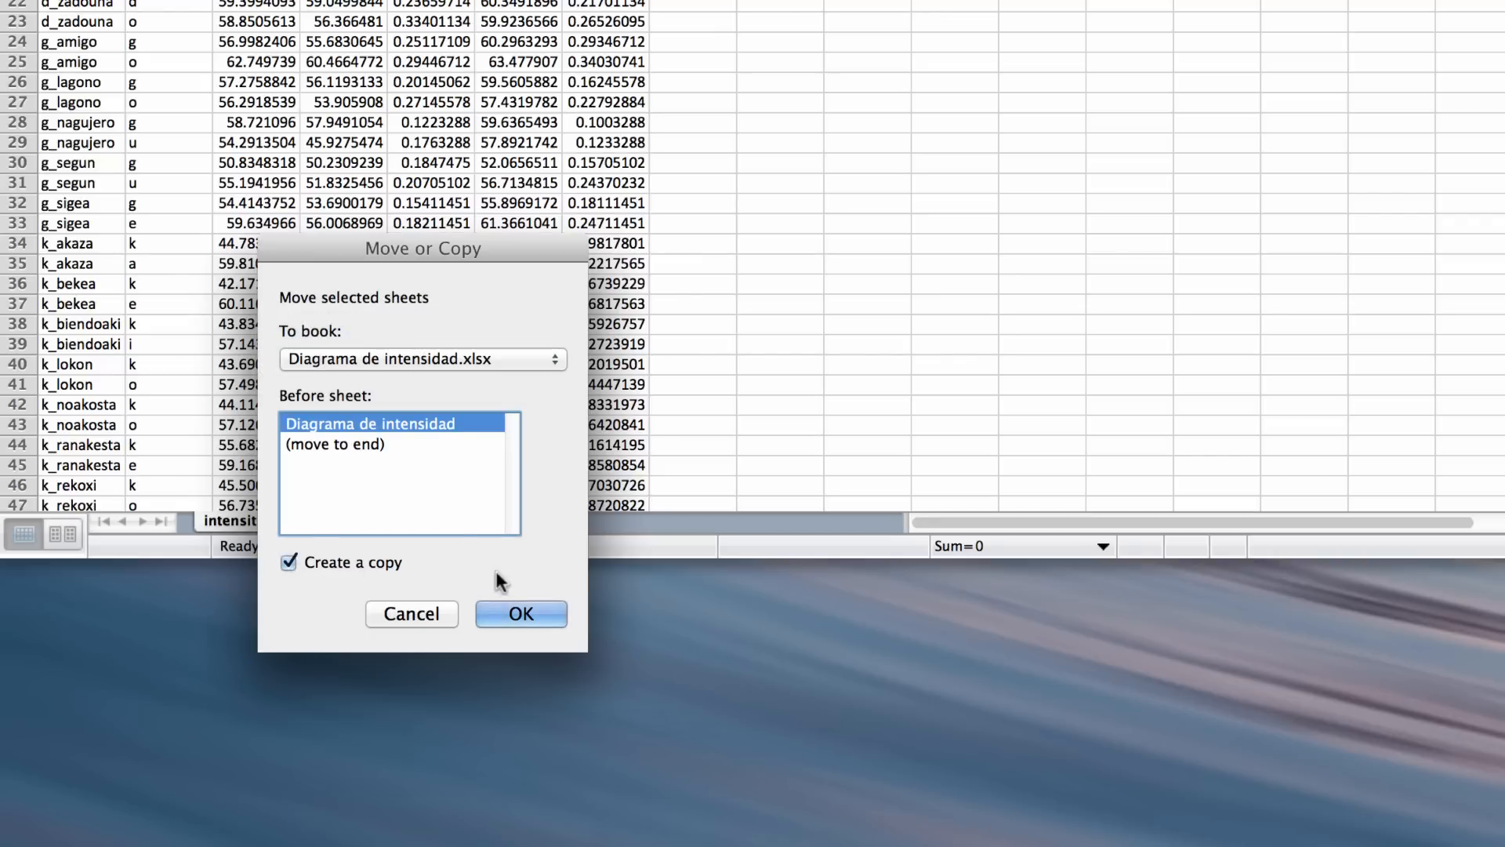
left_click(508, 612)
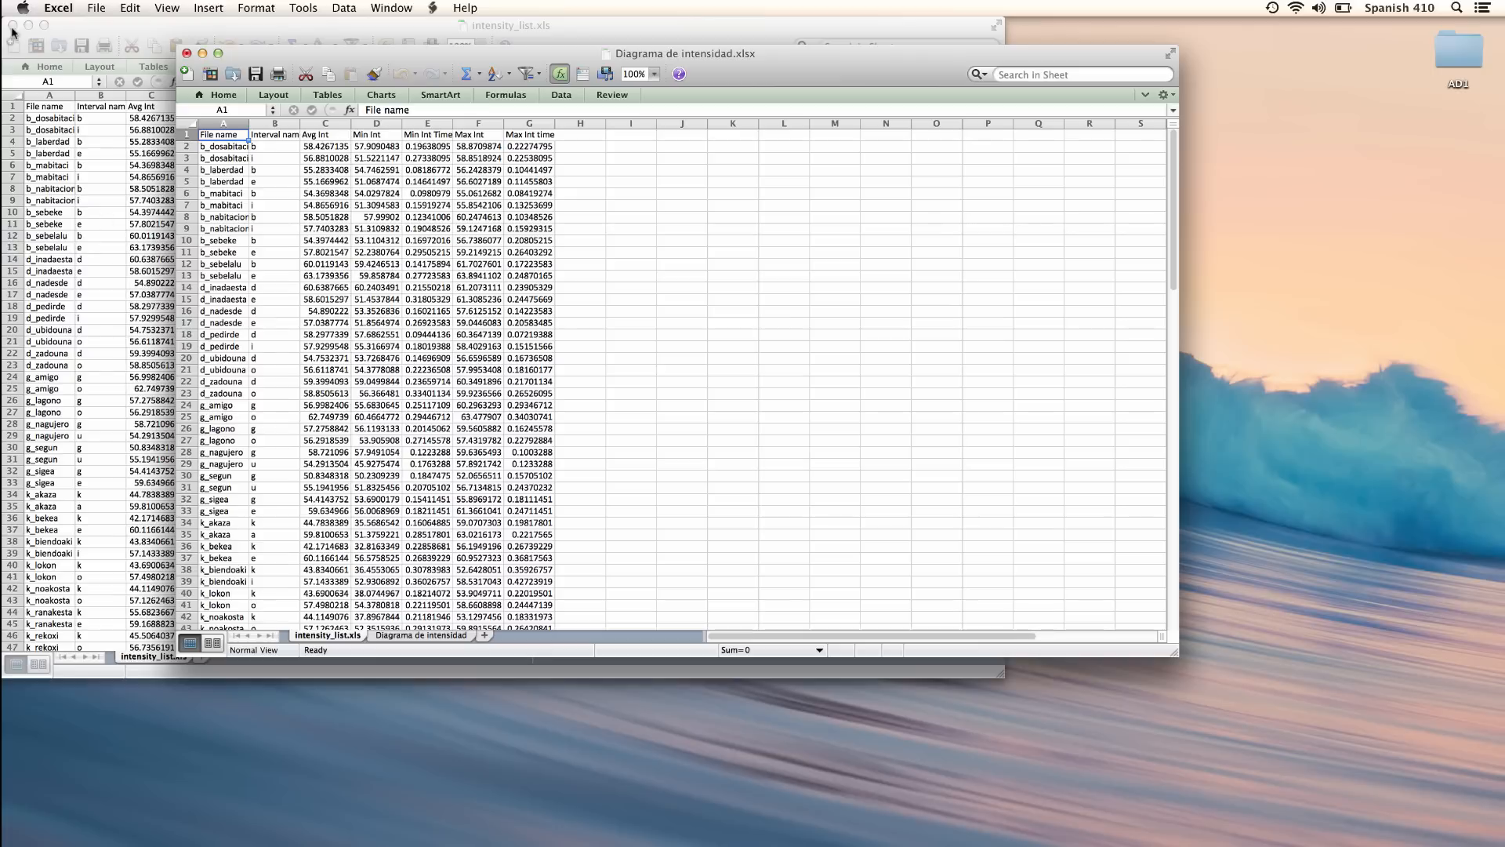
left_click(11, 28)
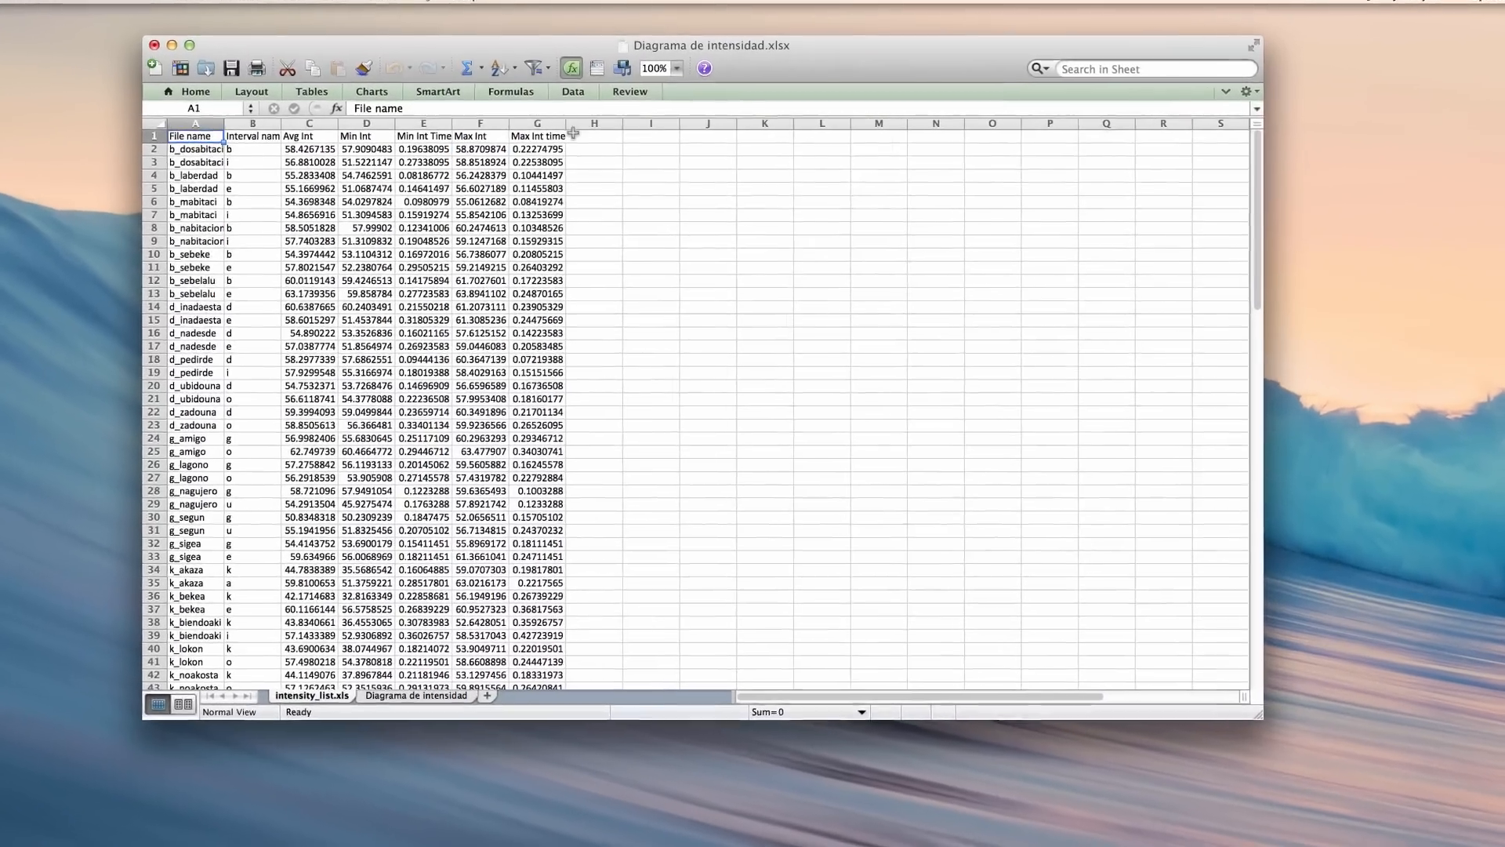
Examine the File name, Min Int, Max Int and Interval name columns in the copied intensity_list.xls sheet
left_click(574, 134)
left_click(189, 123)
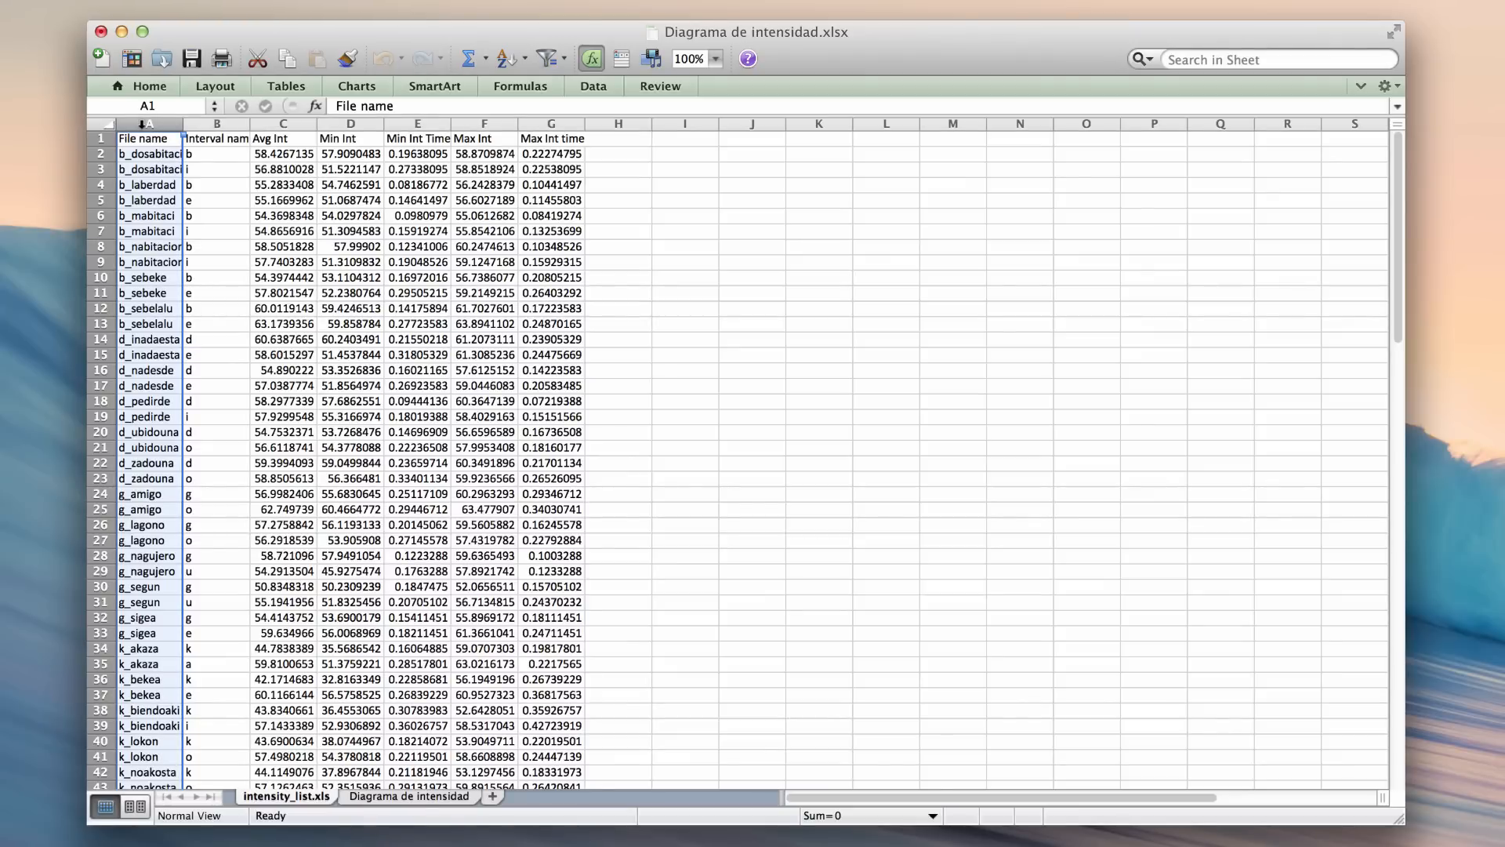
left_click(354, 123)
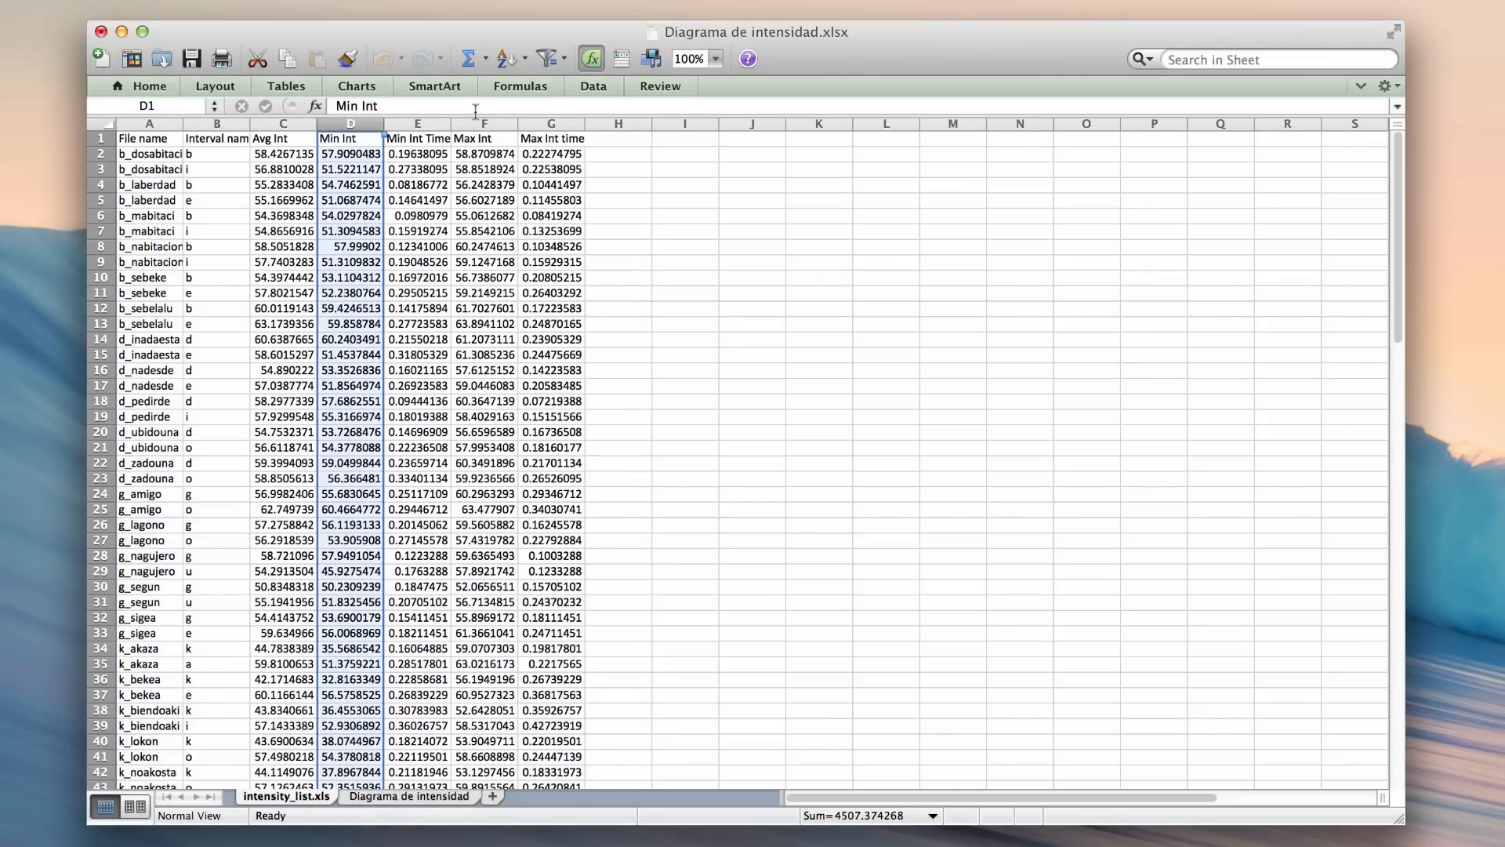
left_click(469, 124)
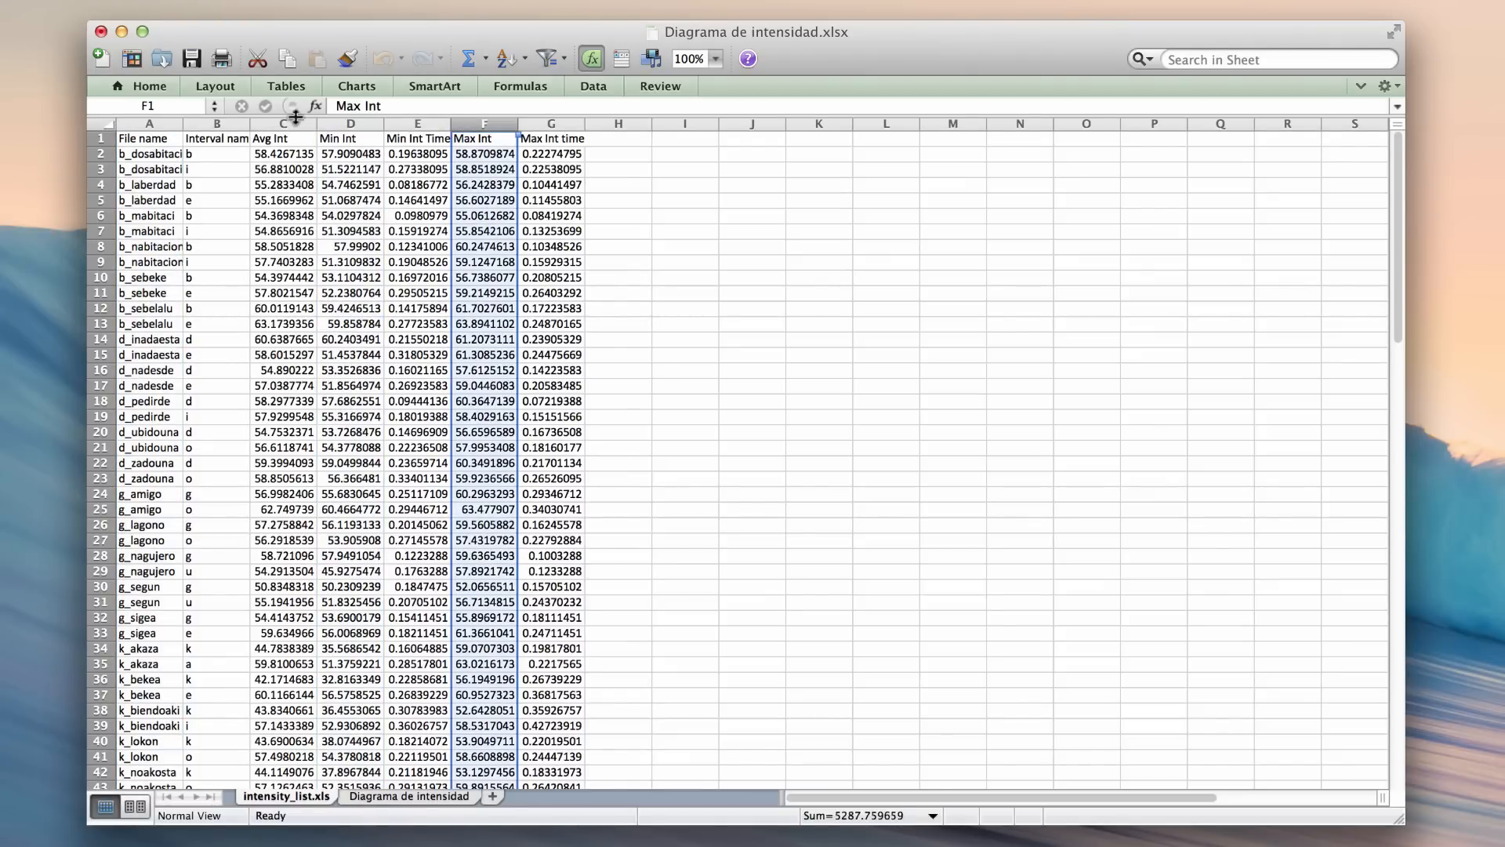
left_click(221, 124)
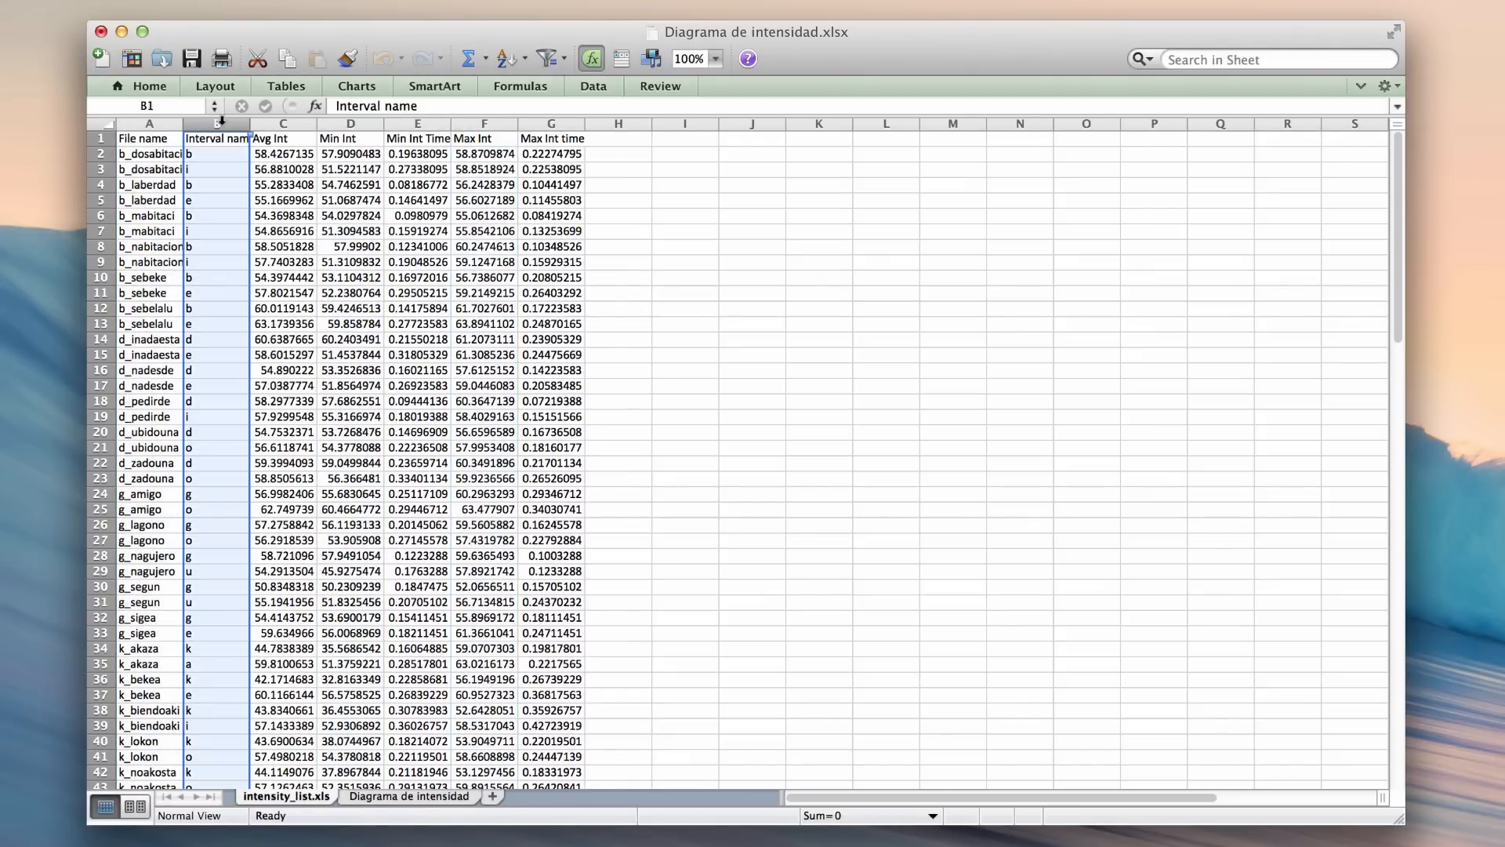
Add the column header "Int difference" in cell H1 of the intensity_list.xls sheet
left_click(625, 140)
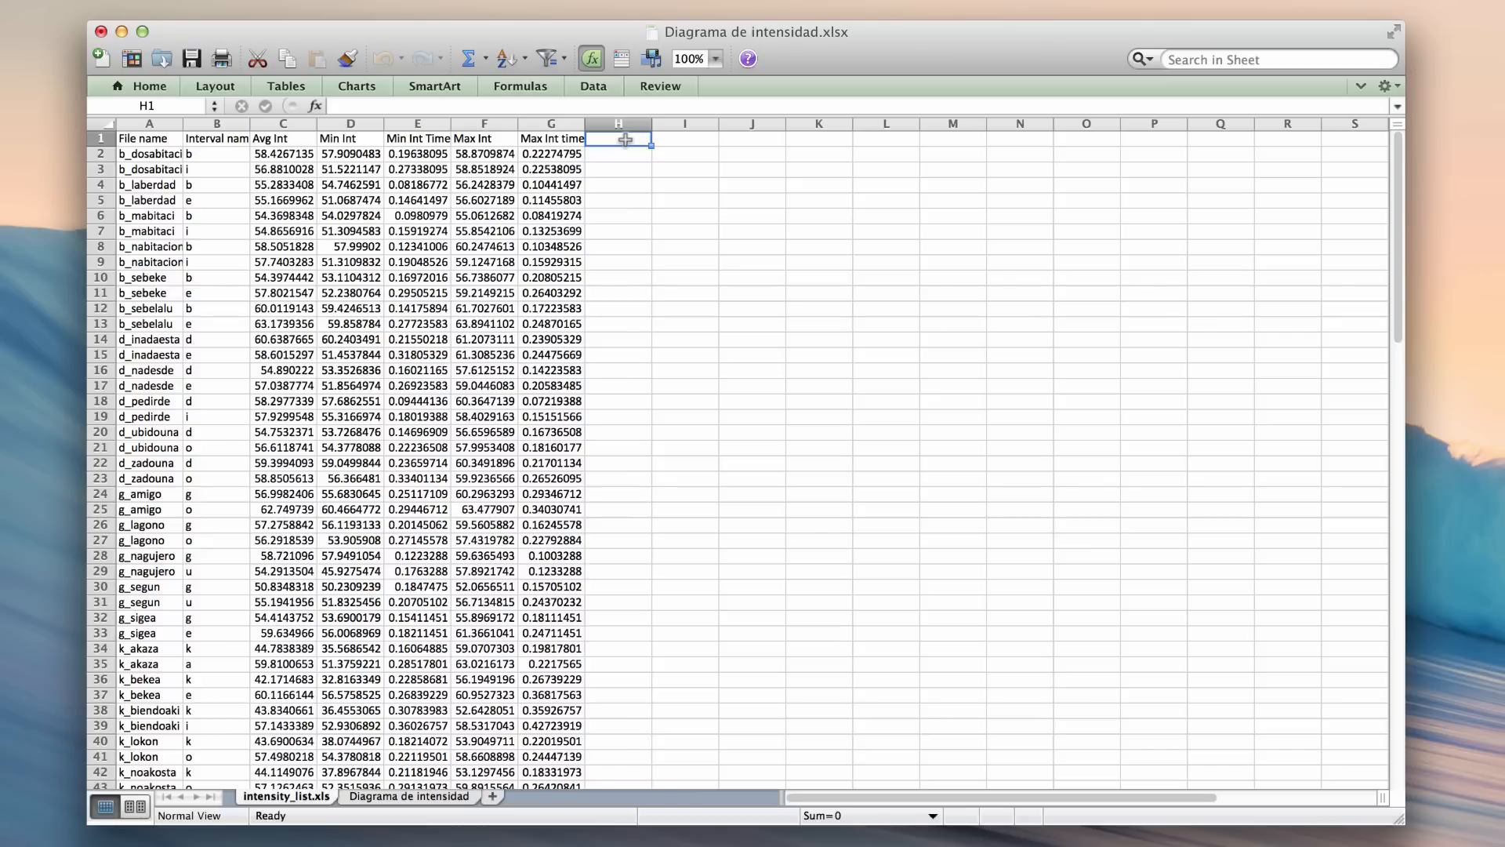
type("Int differen")
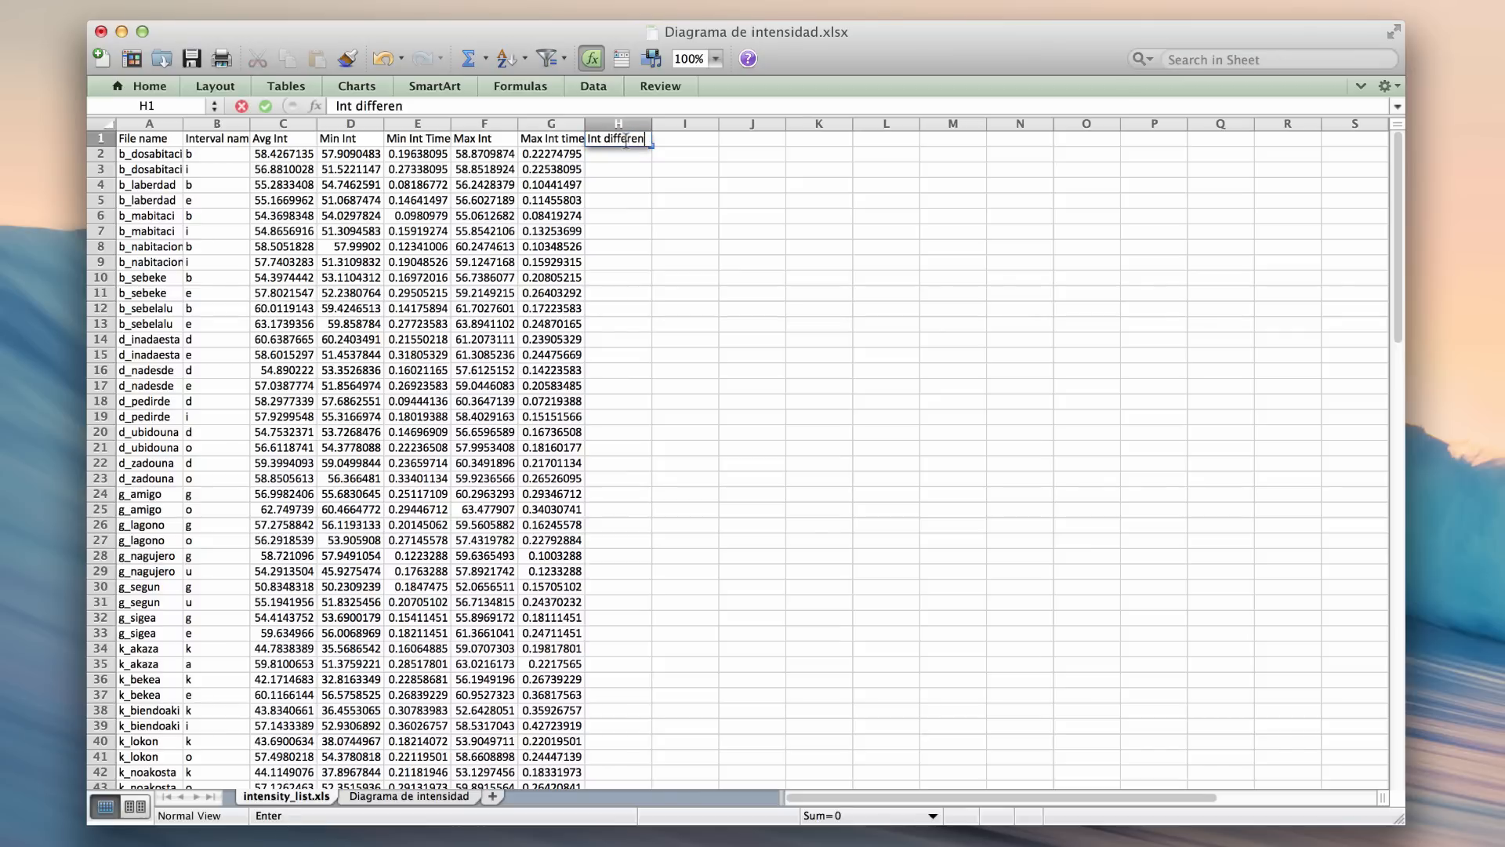
type("ce")
key("Return")
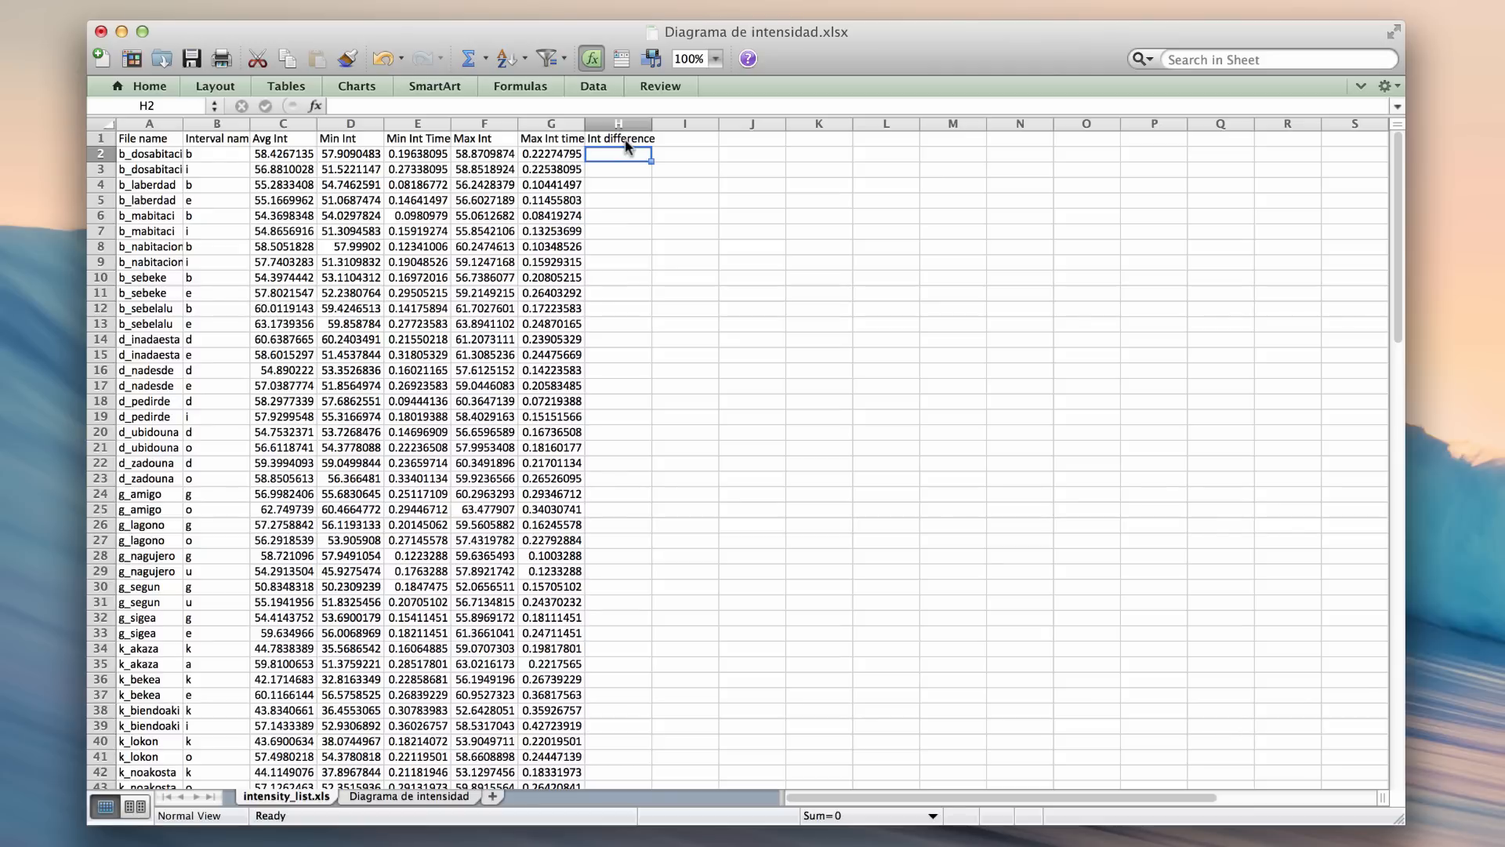
Enter the formula =F3-D2 in H2 to subtract the consonant's minimum intensity from the following vowel's maximum
type("=")
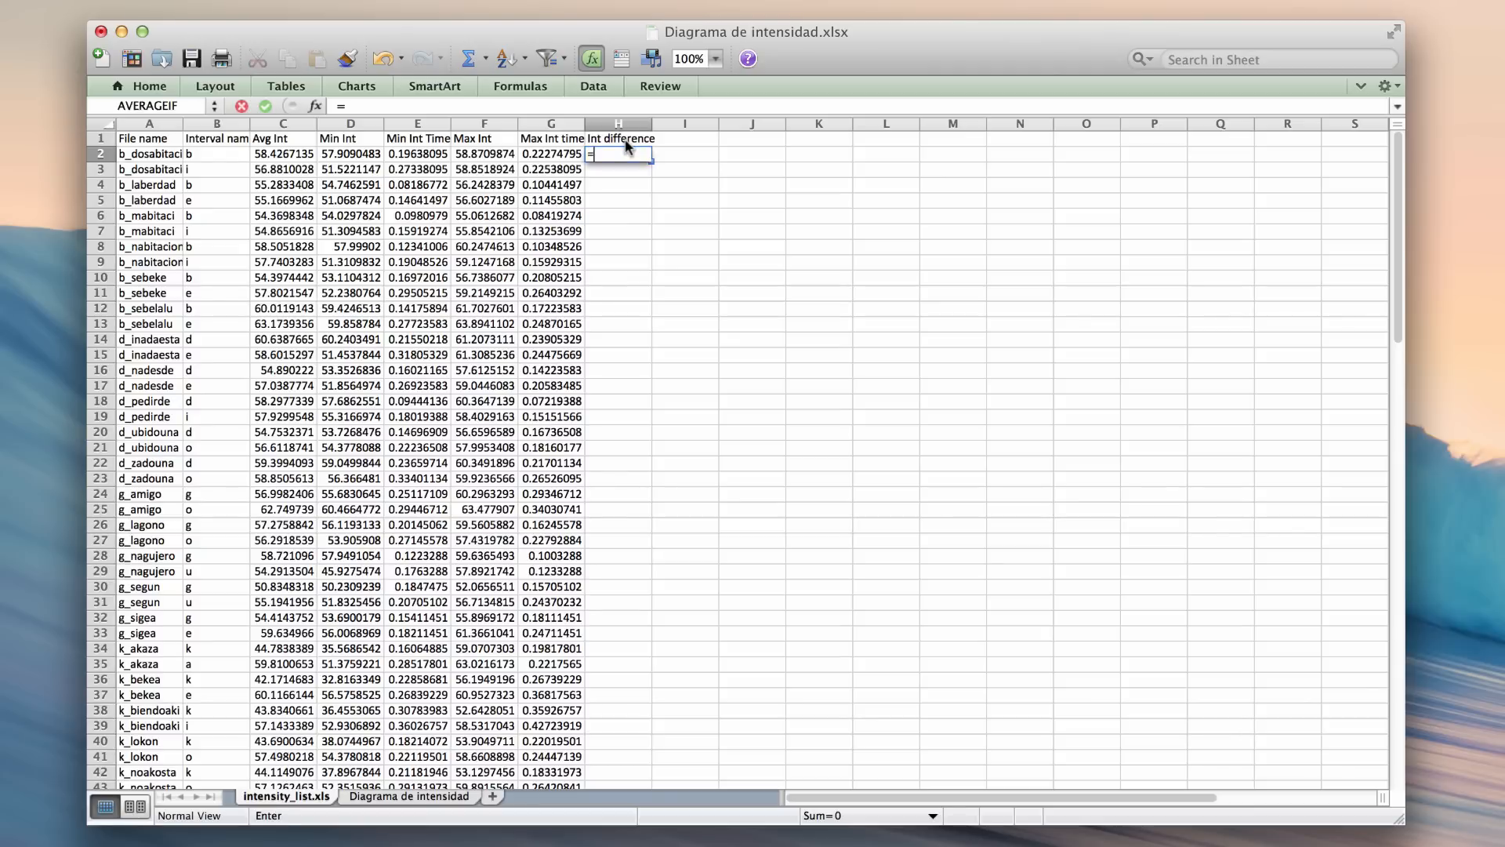
left_click(489, 174)
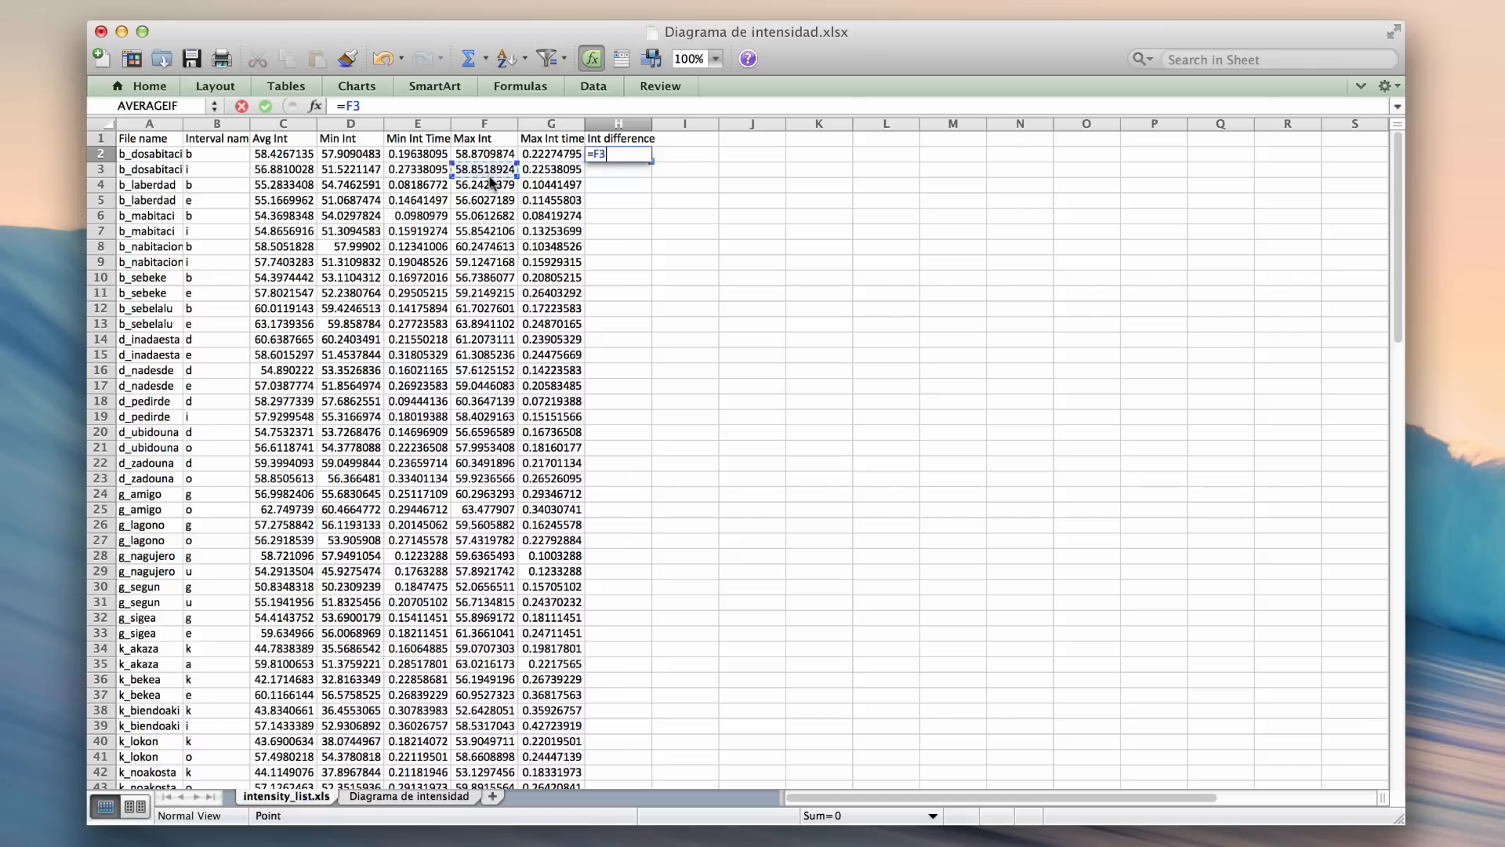
type("-")
left_click(369, 153)
key("Return")
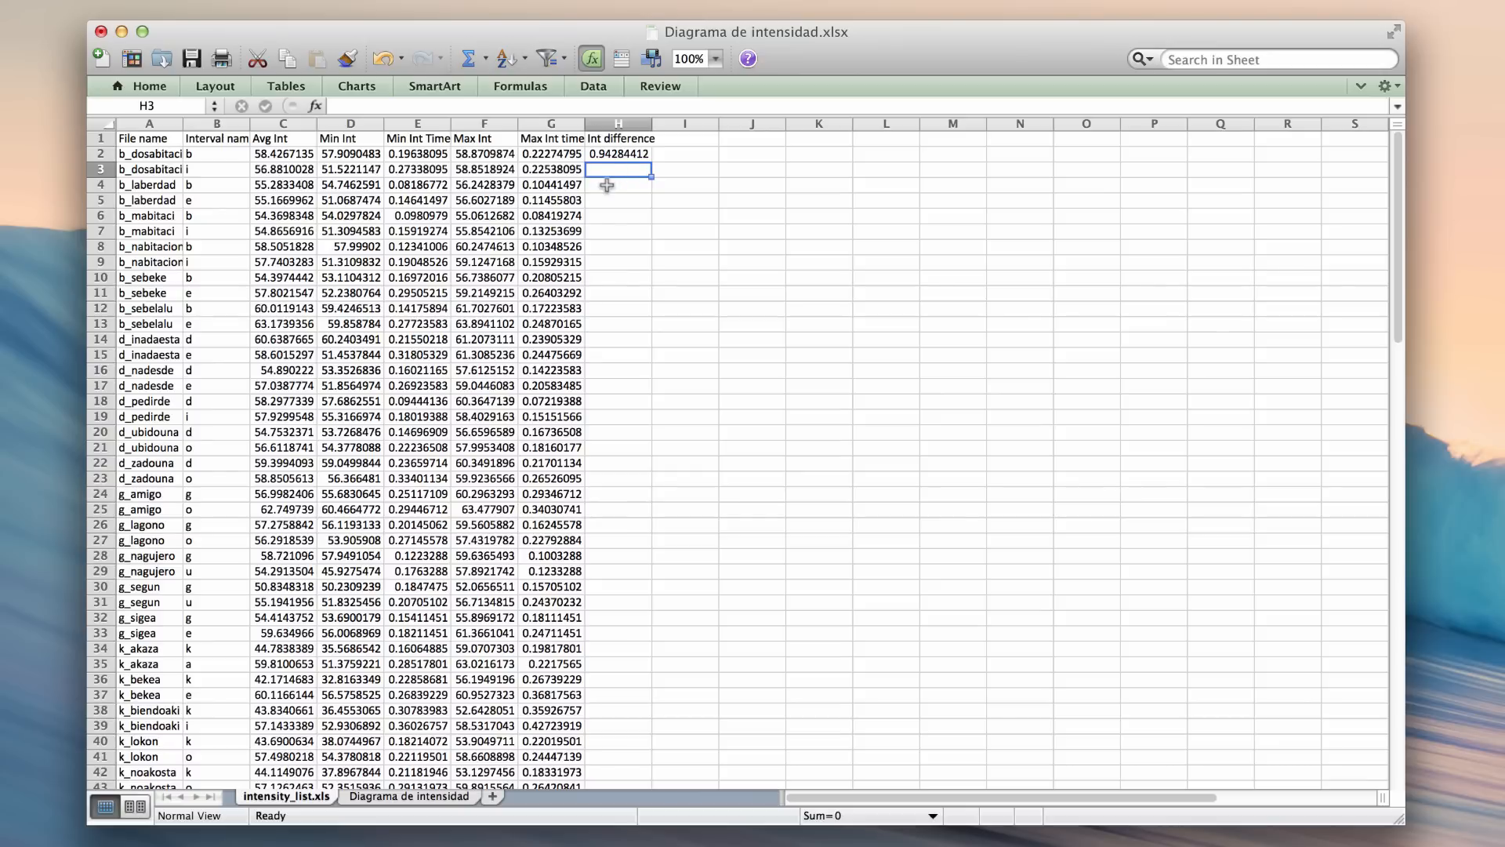
Enter =F5-D4 in H4 and fill the alternating H4:H5 pattern down to row 91
left_click(607, 185)
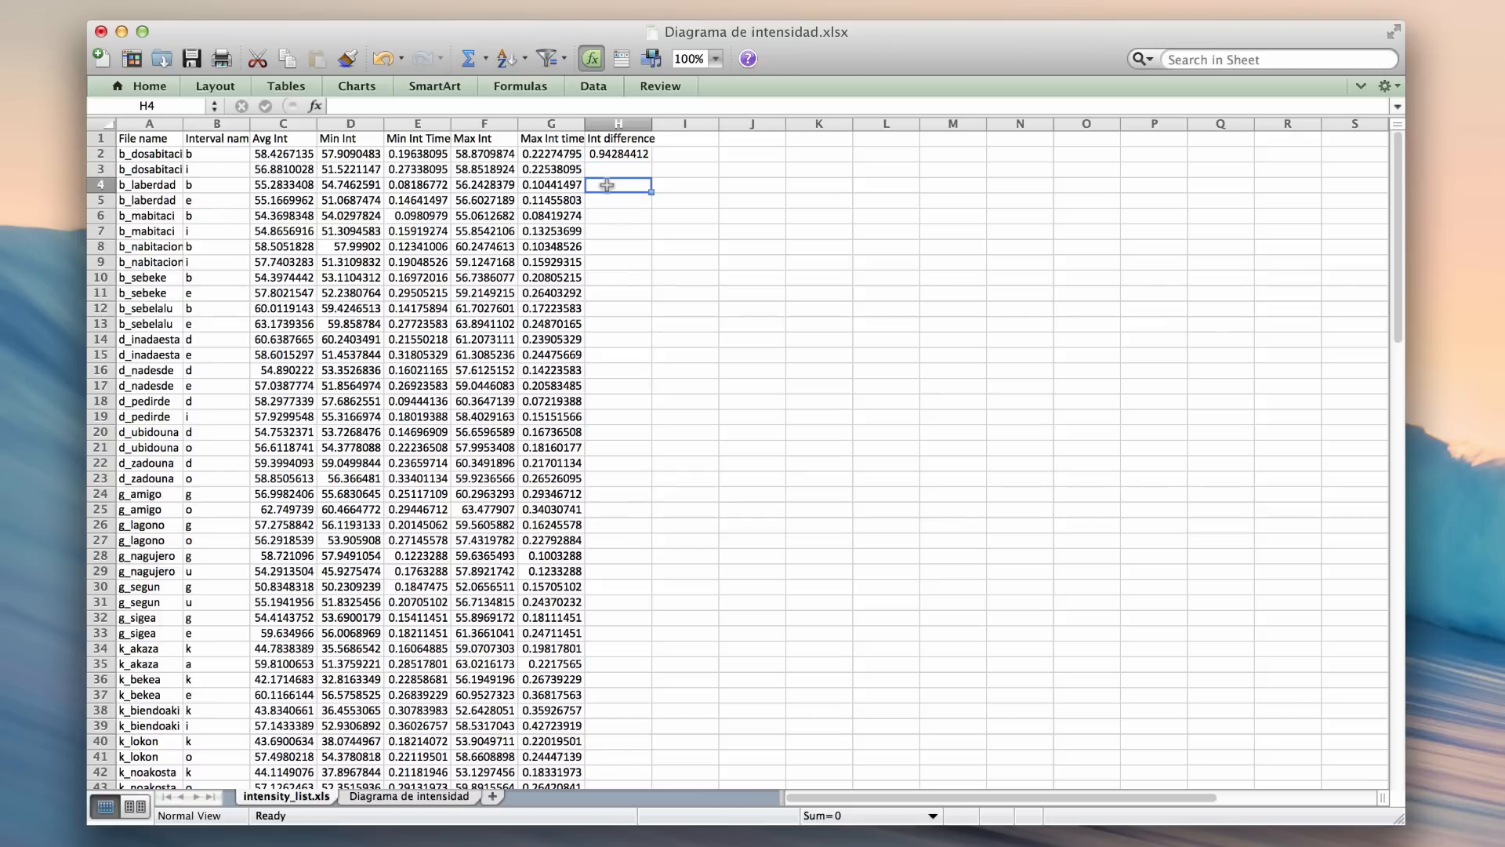
type("=")
left_click(498, 203)
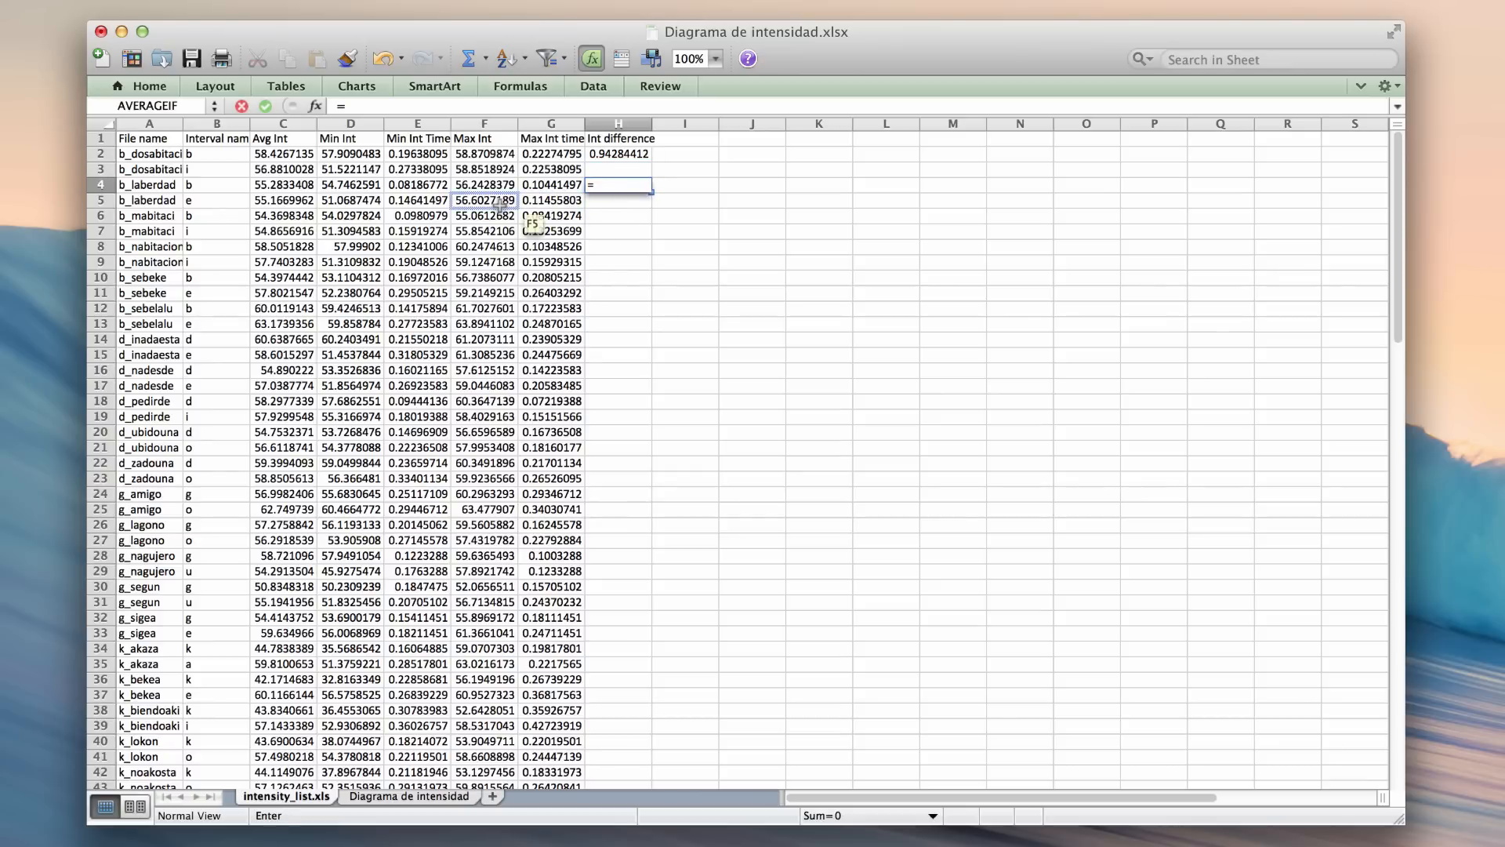
type("-")
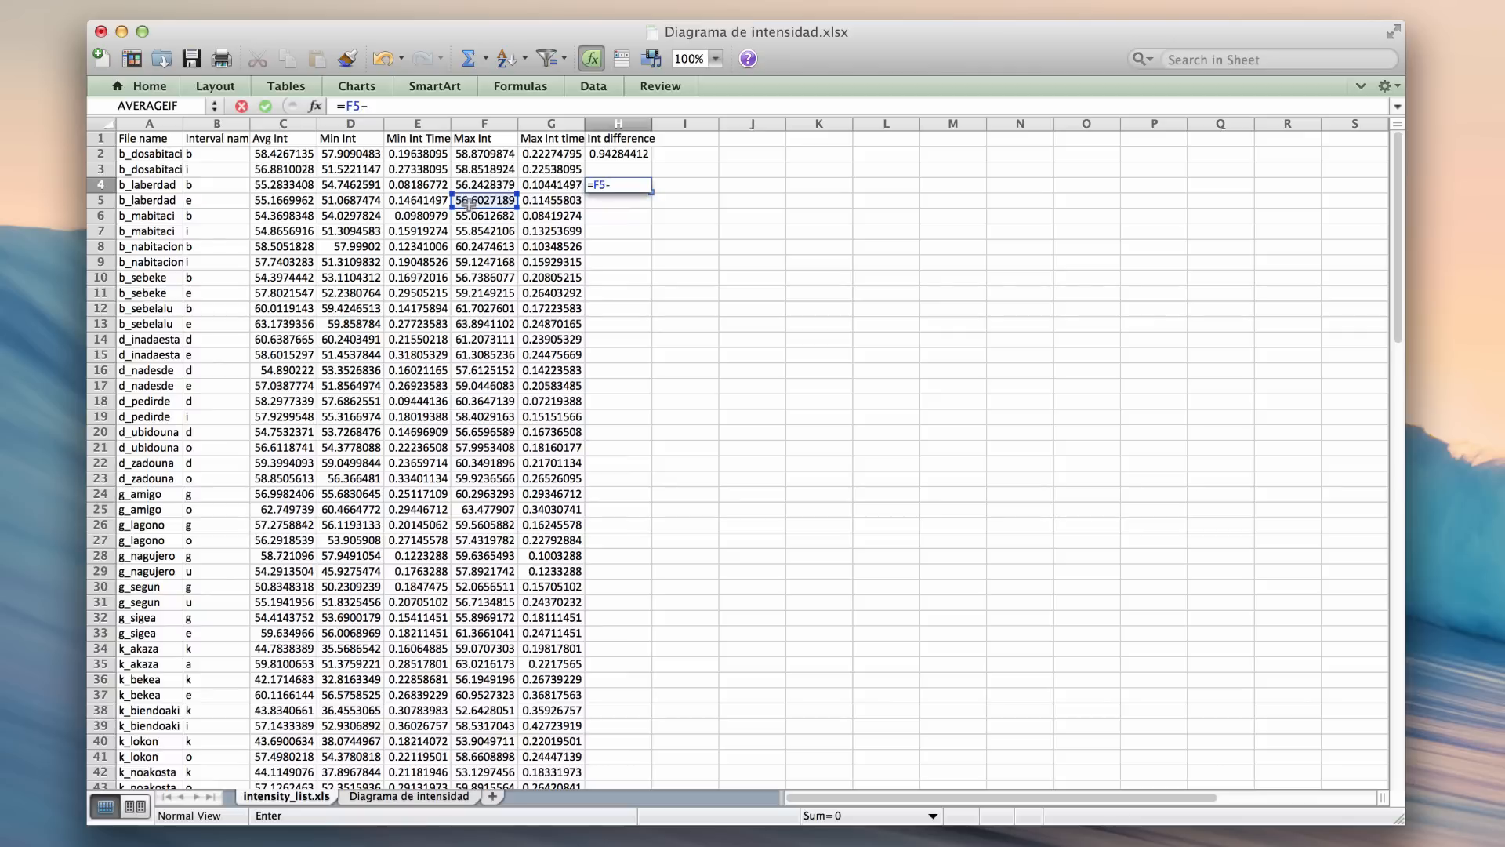
left_click(366, 185)
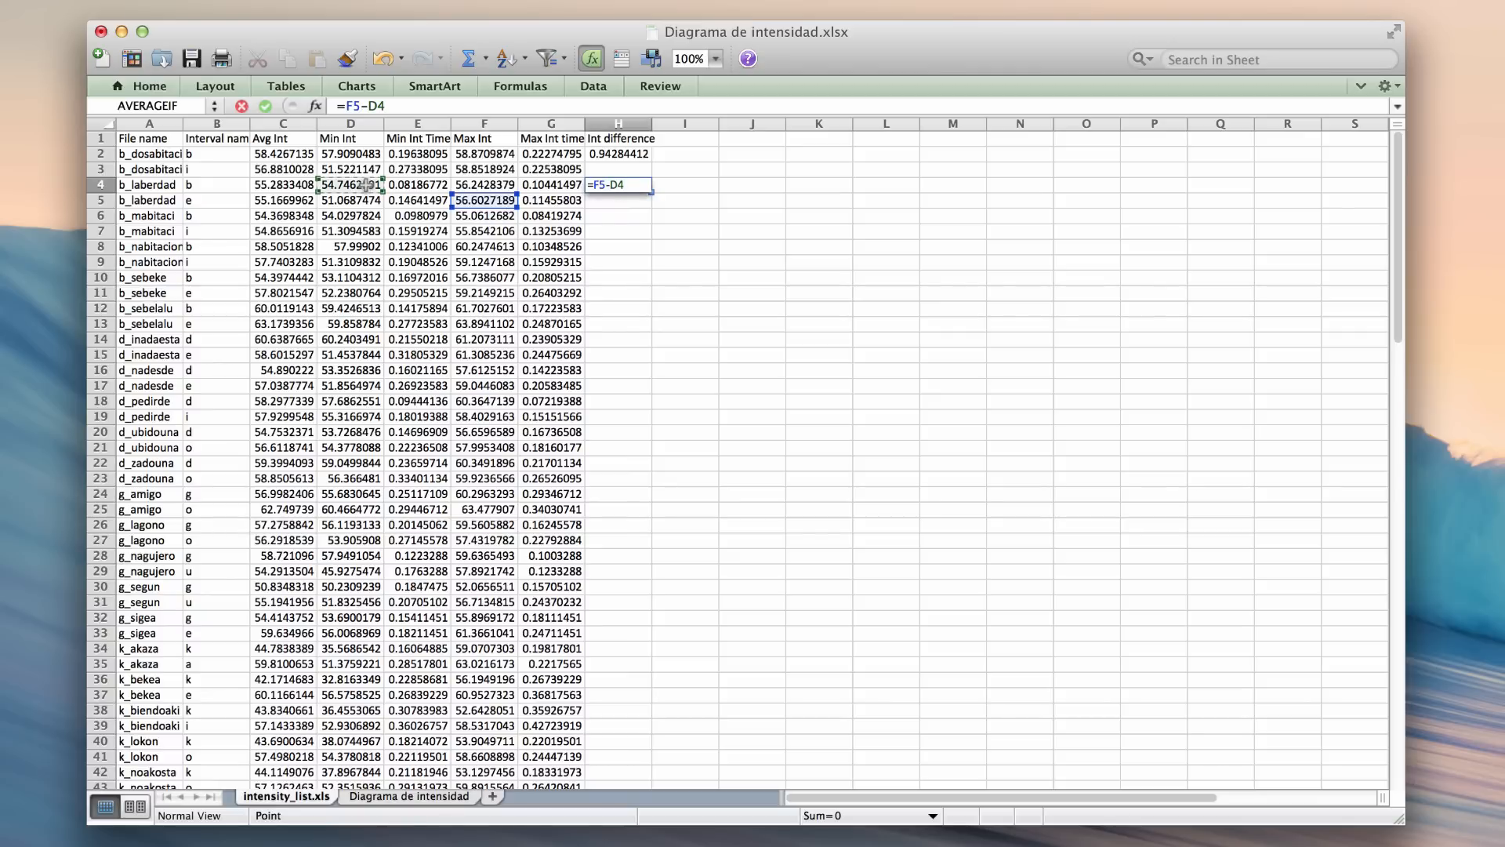
key("Return")
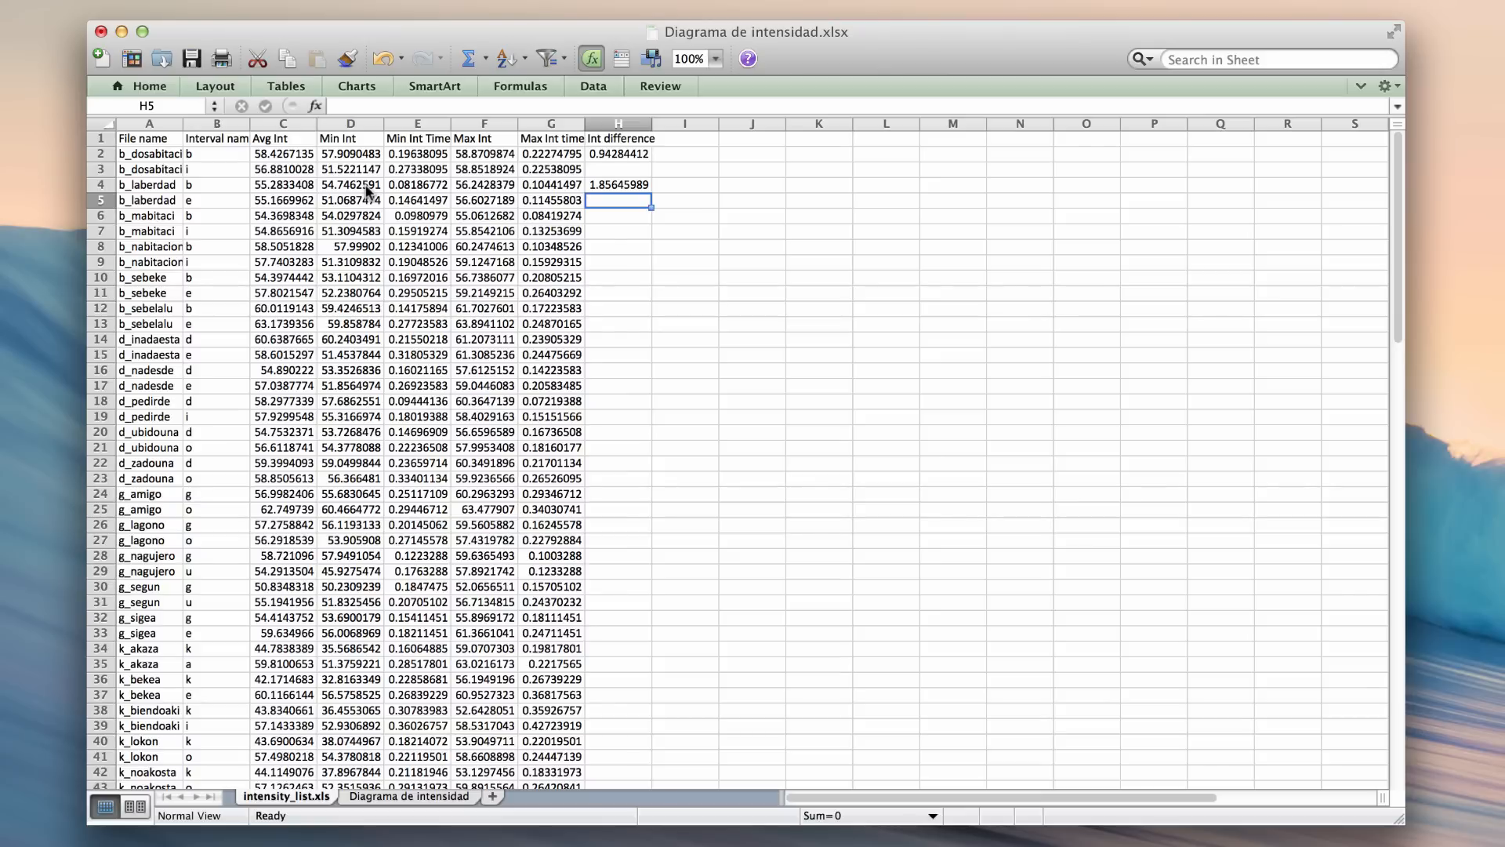
left_click(613, 182, "shift")
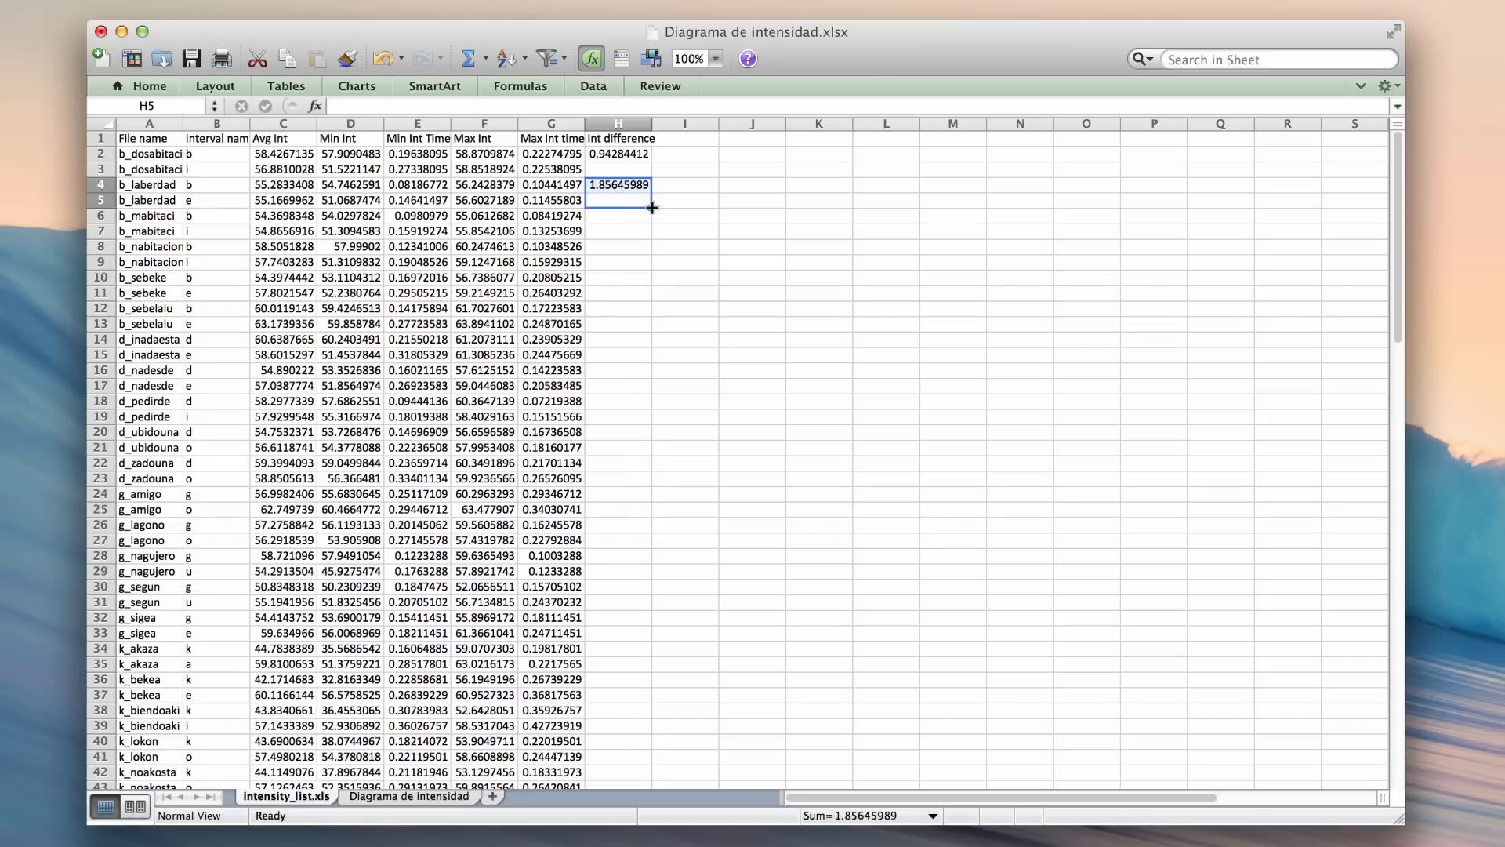
left_click_drag(652, 207, 638, 705)
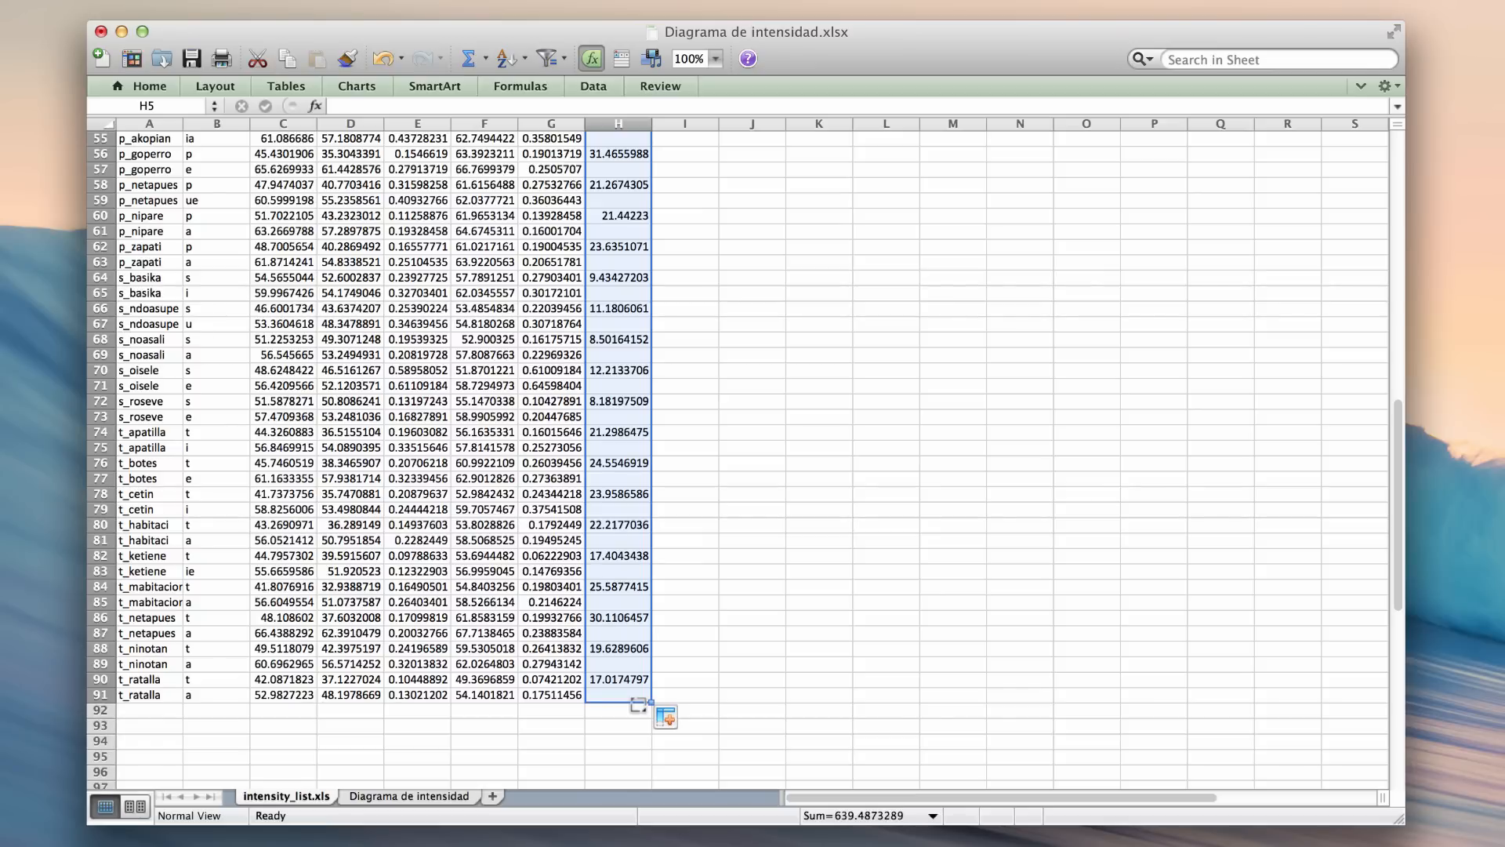
Start an AVERAGEIF formula in C4 of the Diagrama de intensidad sheet, with column B of intensity_list.xls as the criteria range
left_click(442, 794)
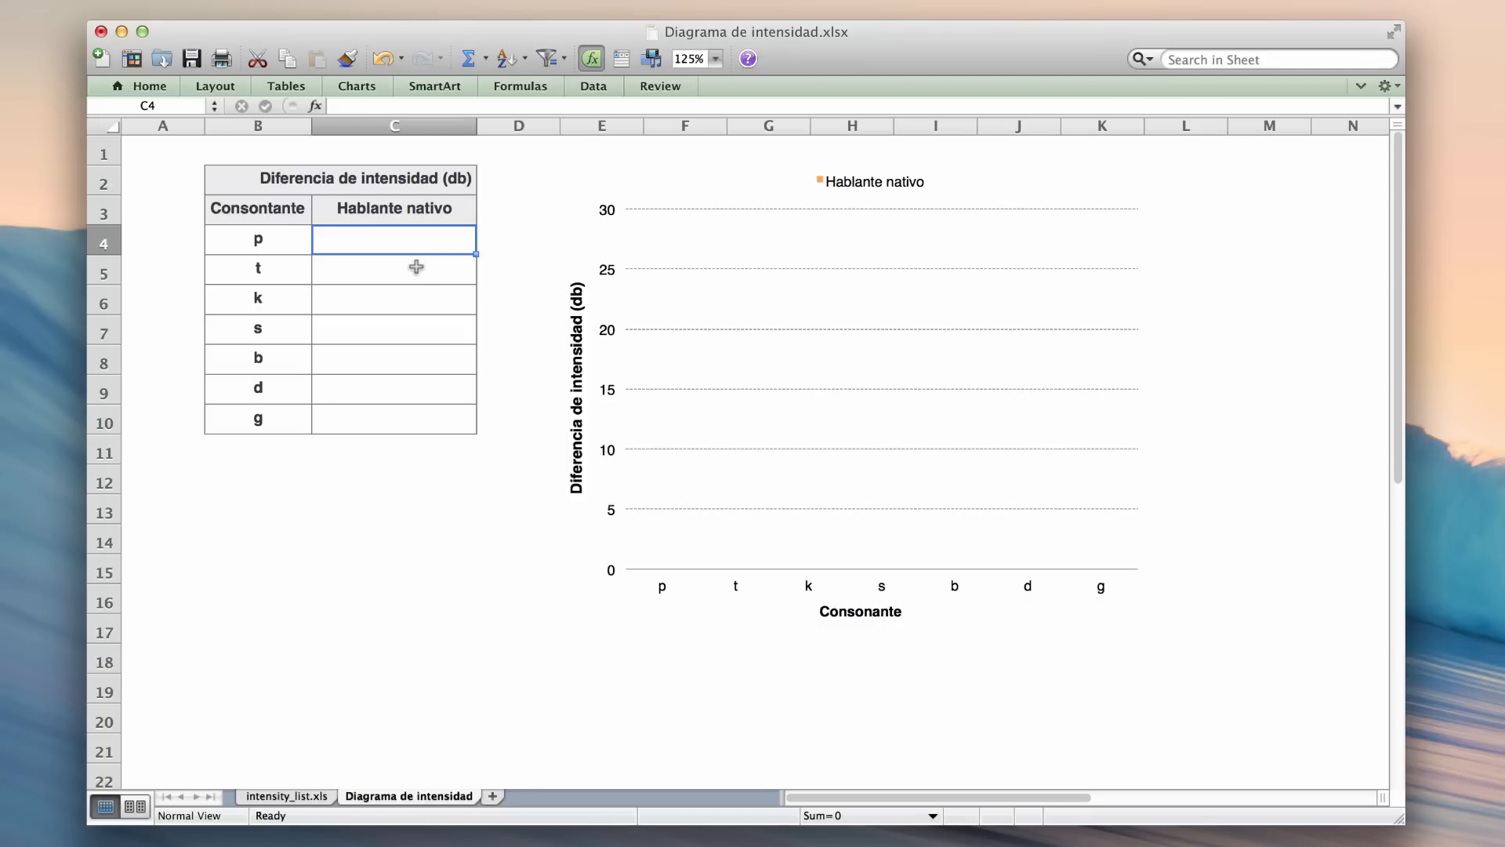
type("=AVERAG")
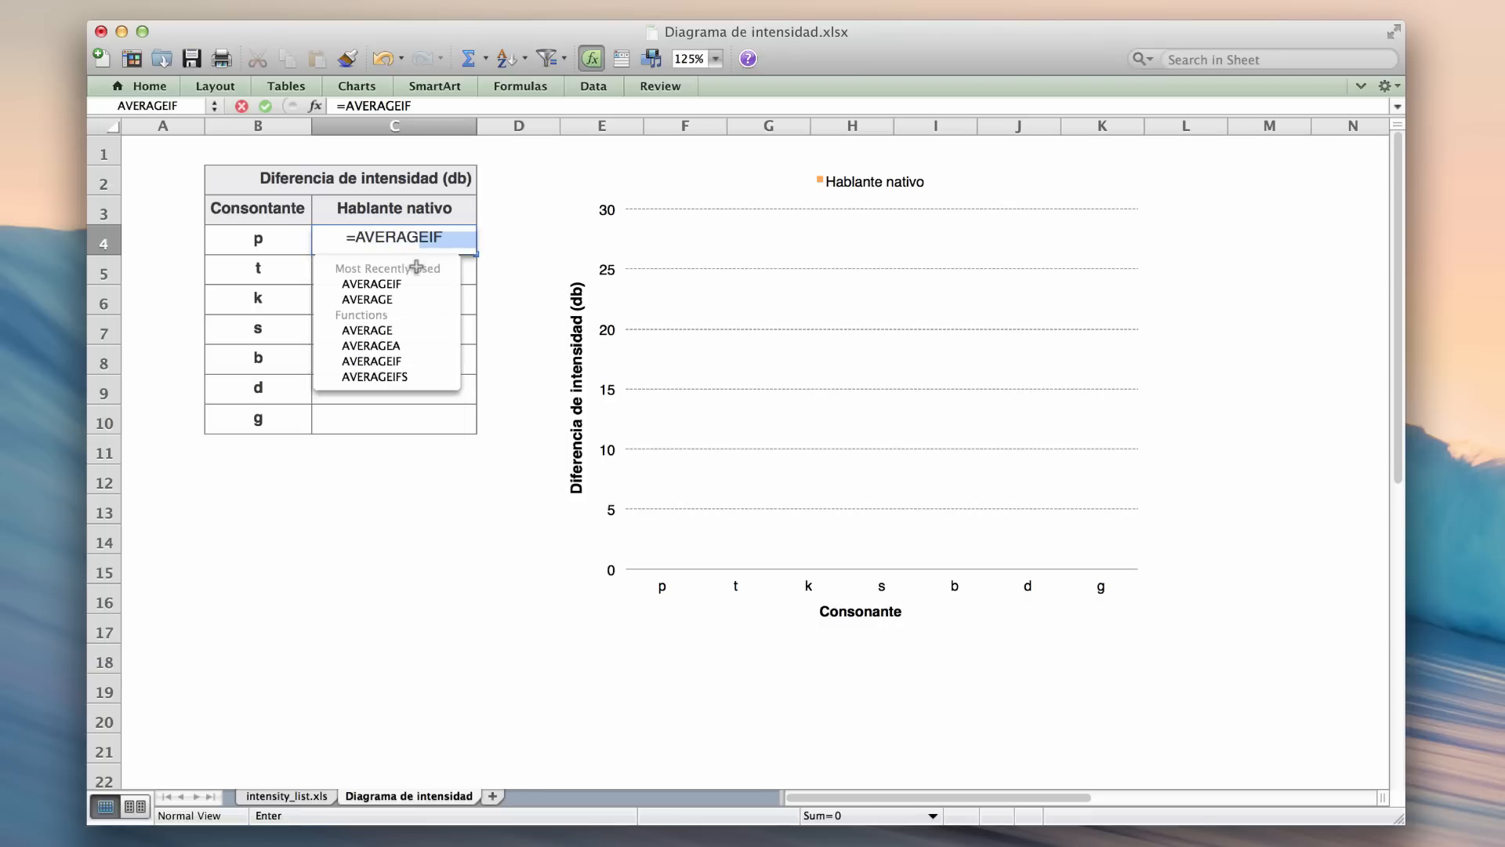
type("EIF")
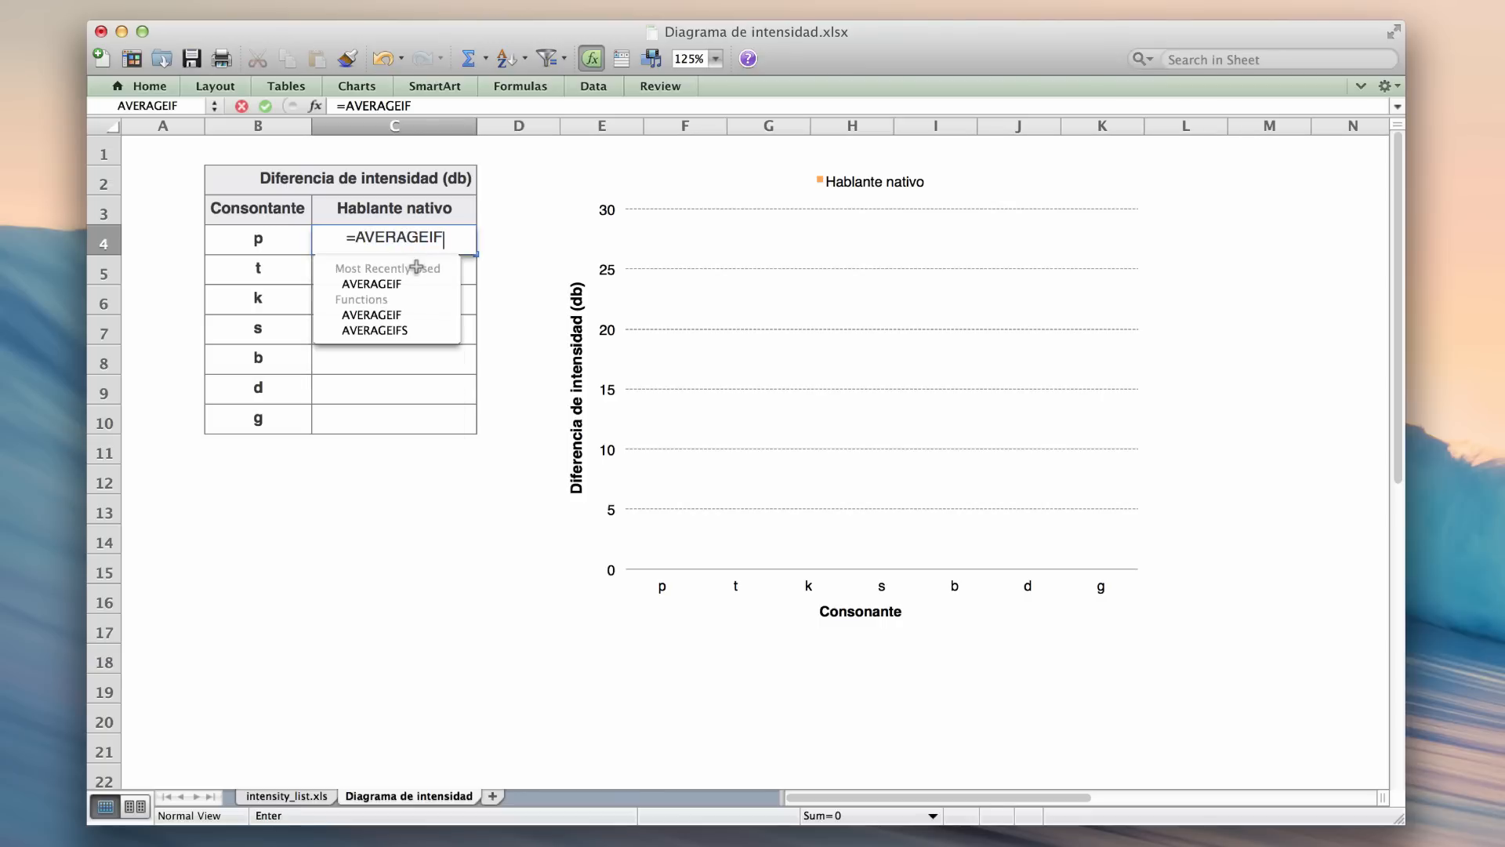
type("(")
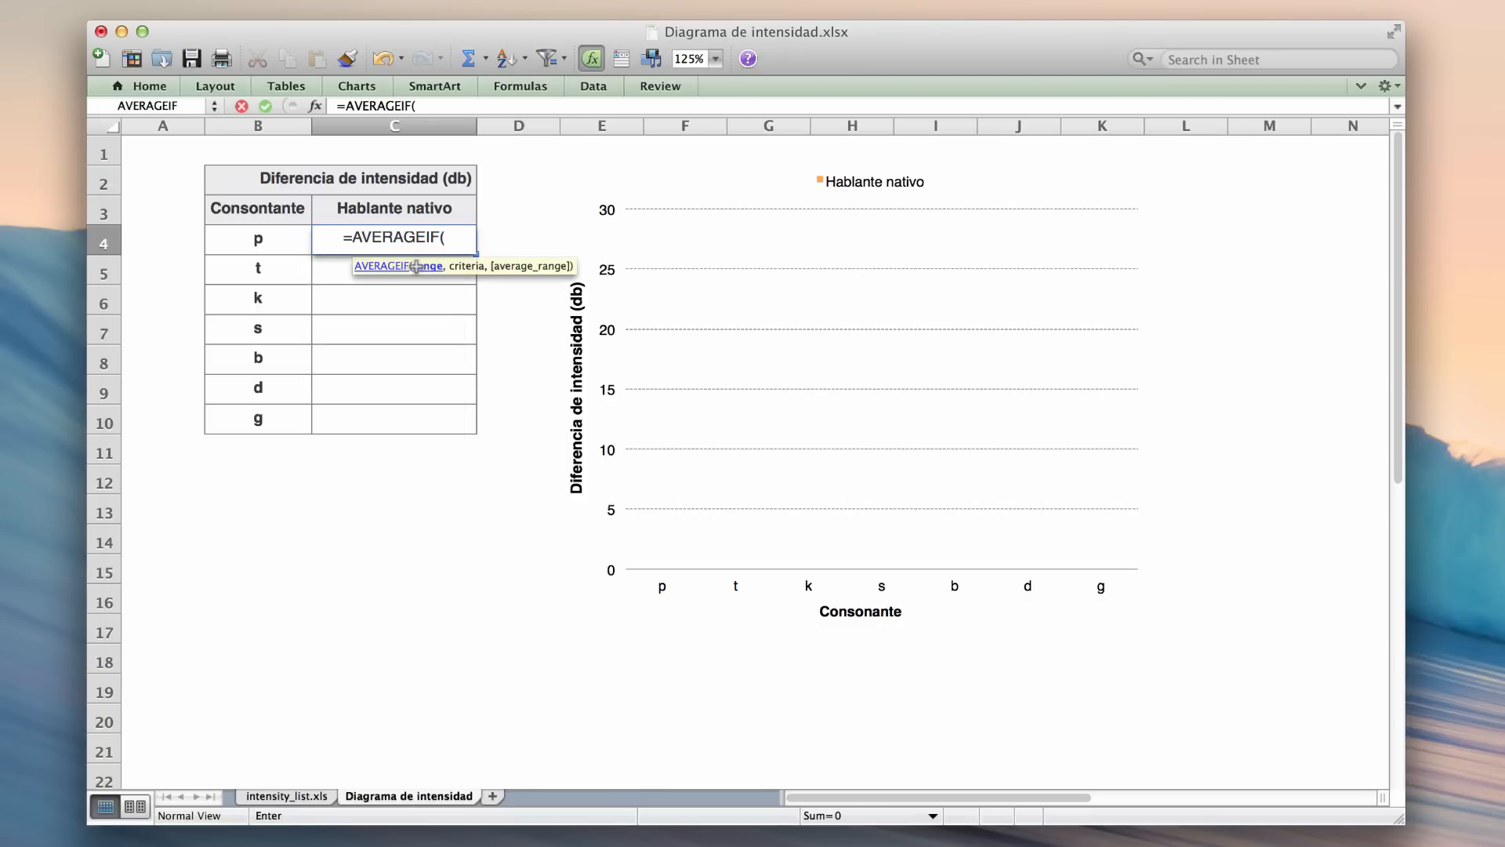
left_click_drag(416, 266, 416, 284)
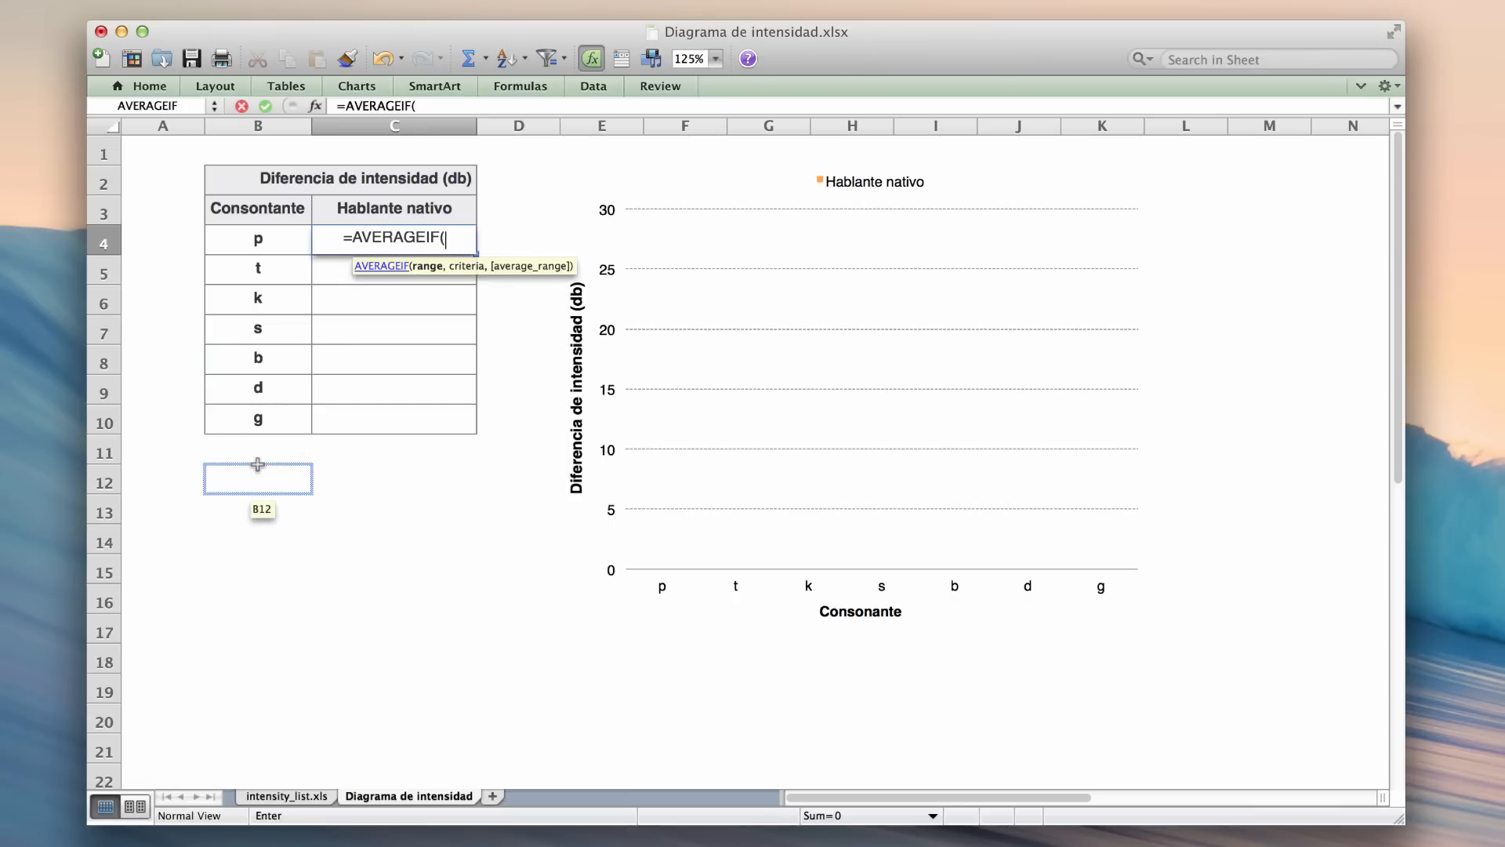
left_click(287, 795)
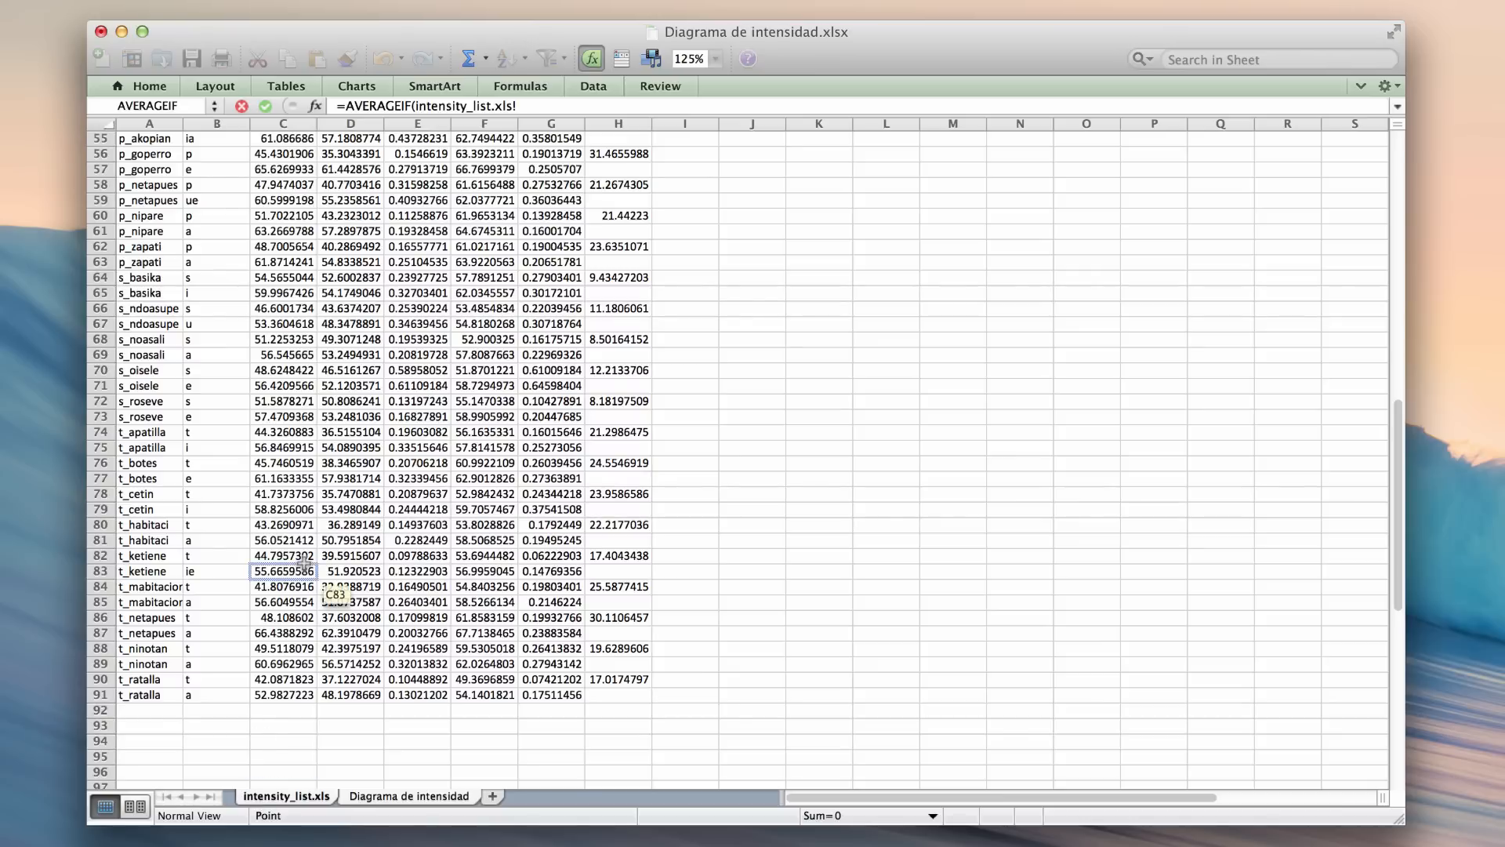
scroll(304, 563, "up", 15)
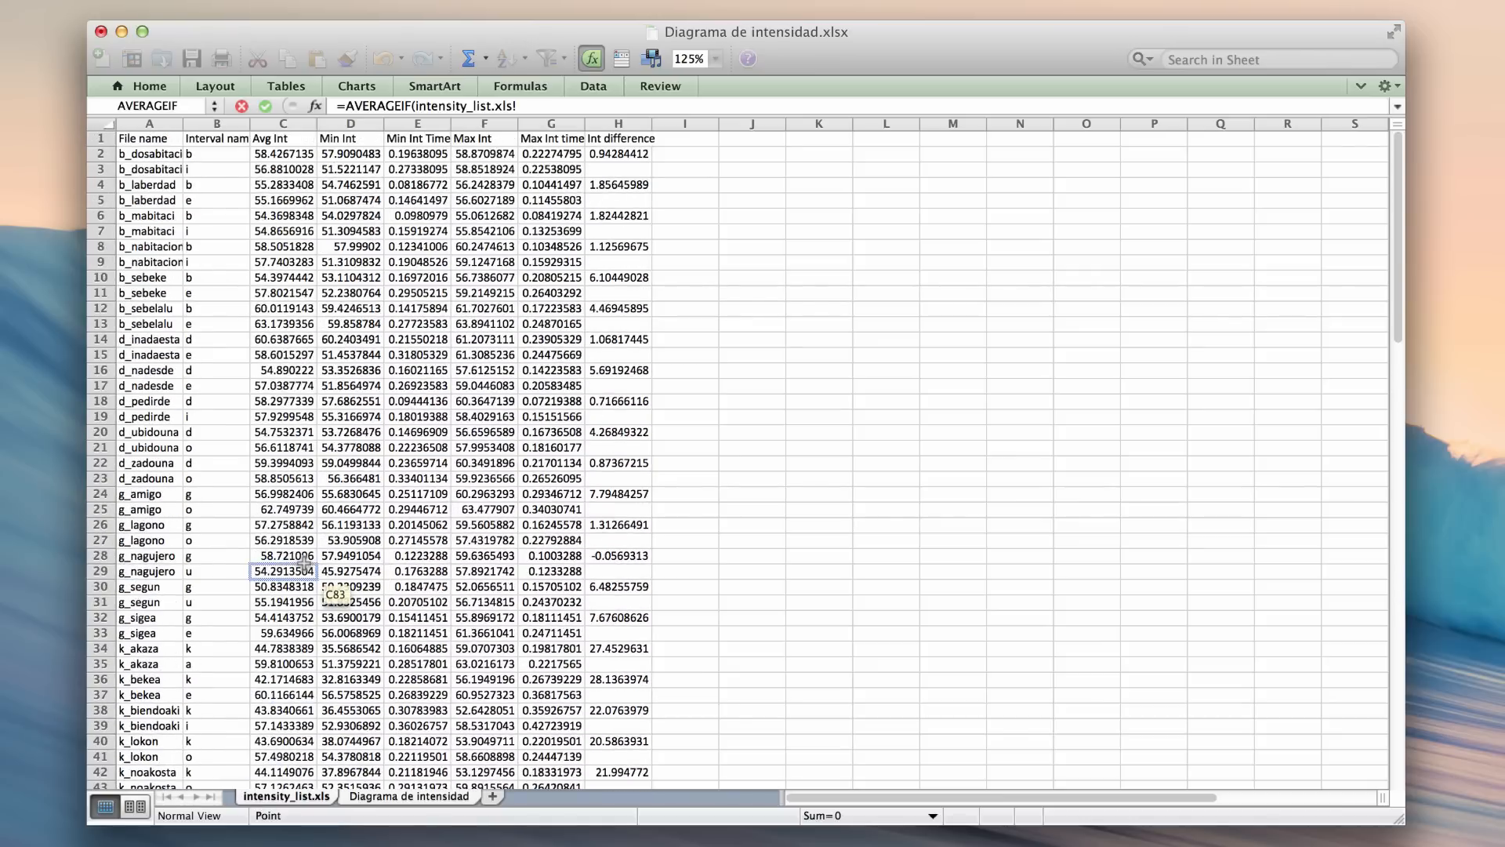
left_click(231, 123)
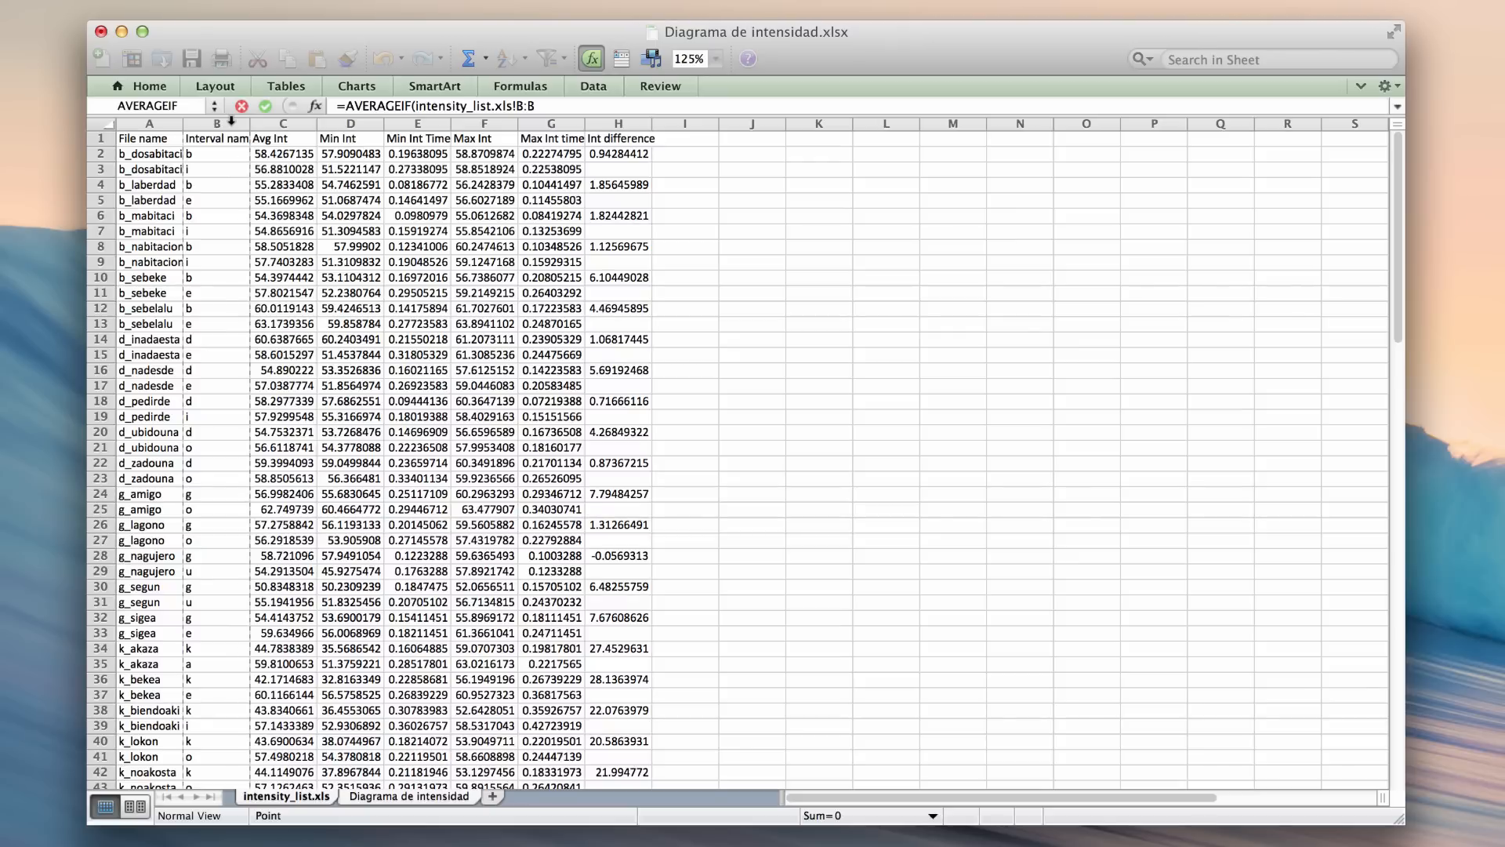
Complete the C4 formula with 'Diagrama de intensidad'!B4 as the criterion and intensity_list.xls!H:H as the average range
left_click(557, 105)
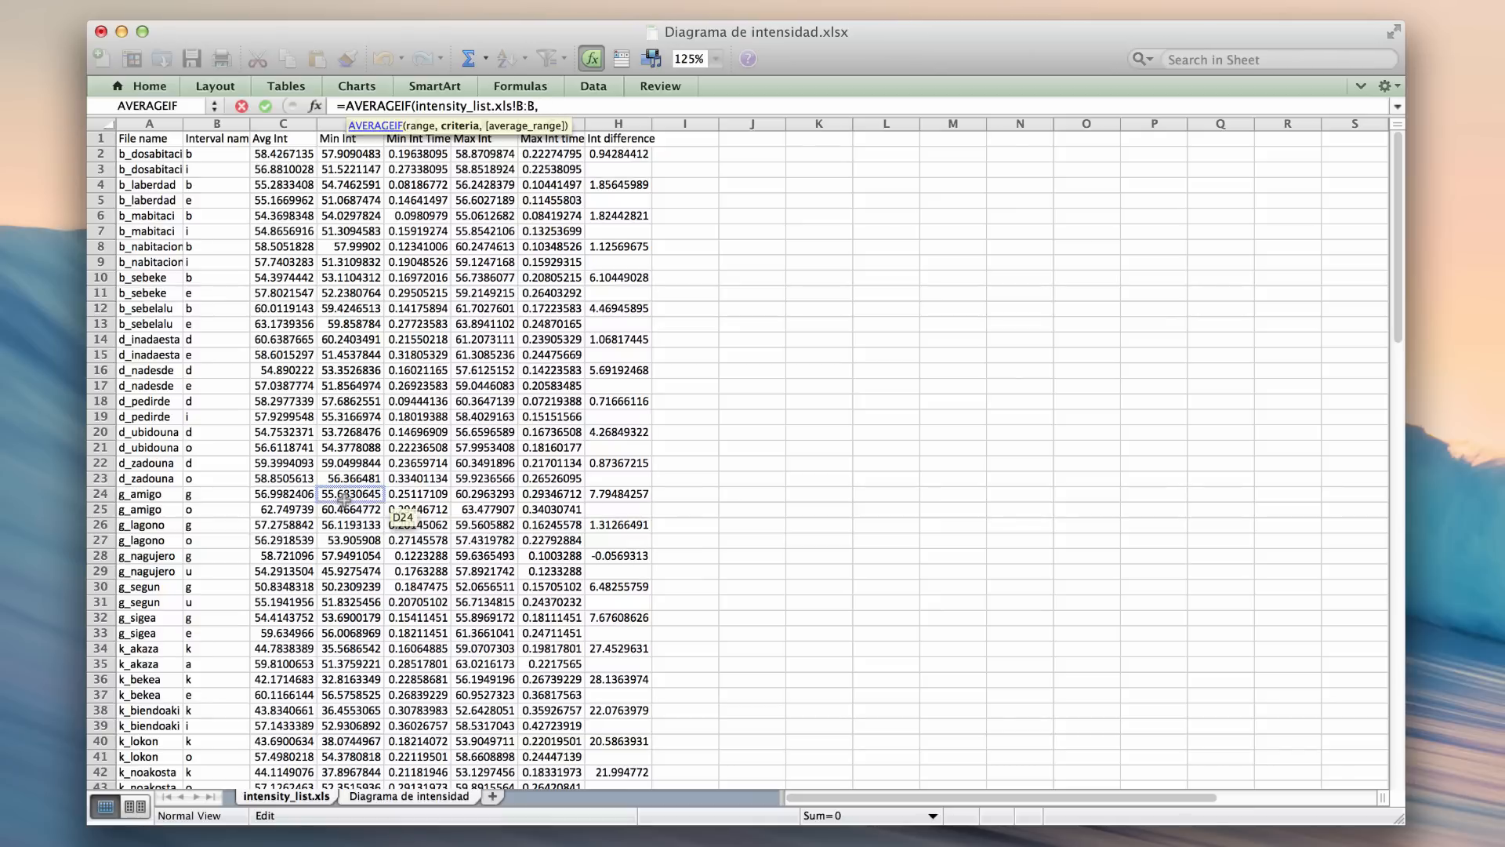
left_click(376, 800)
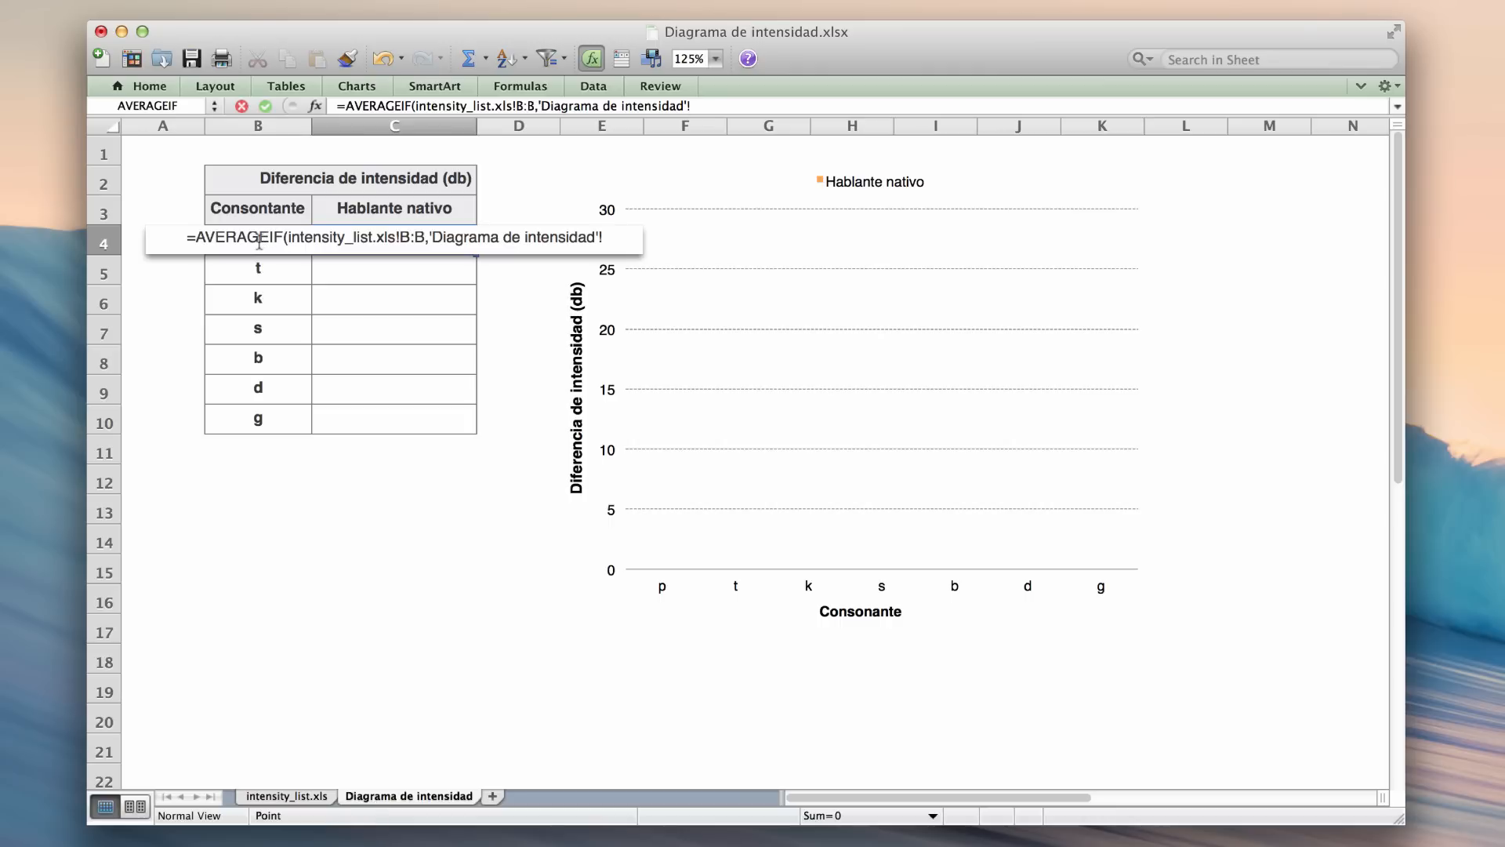
type("B4,")
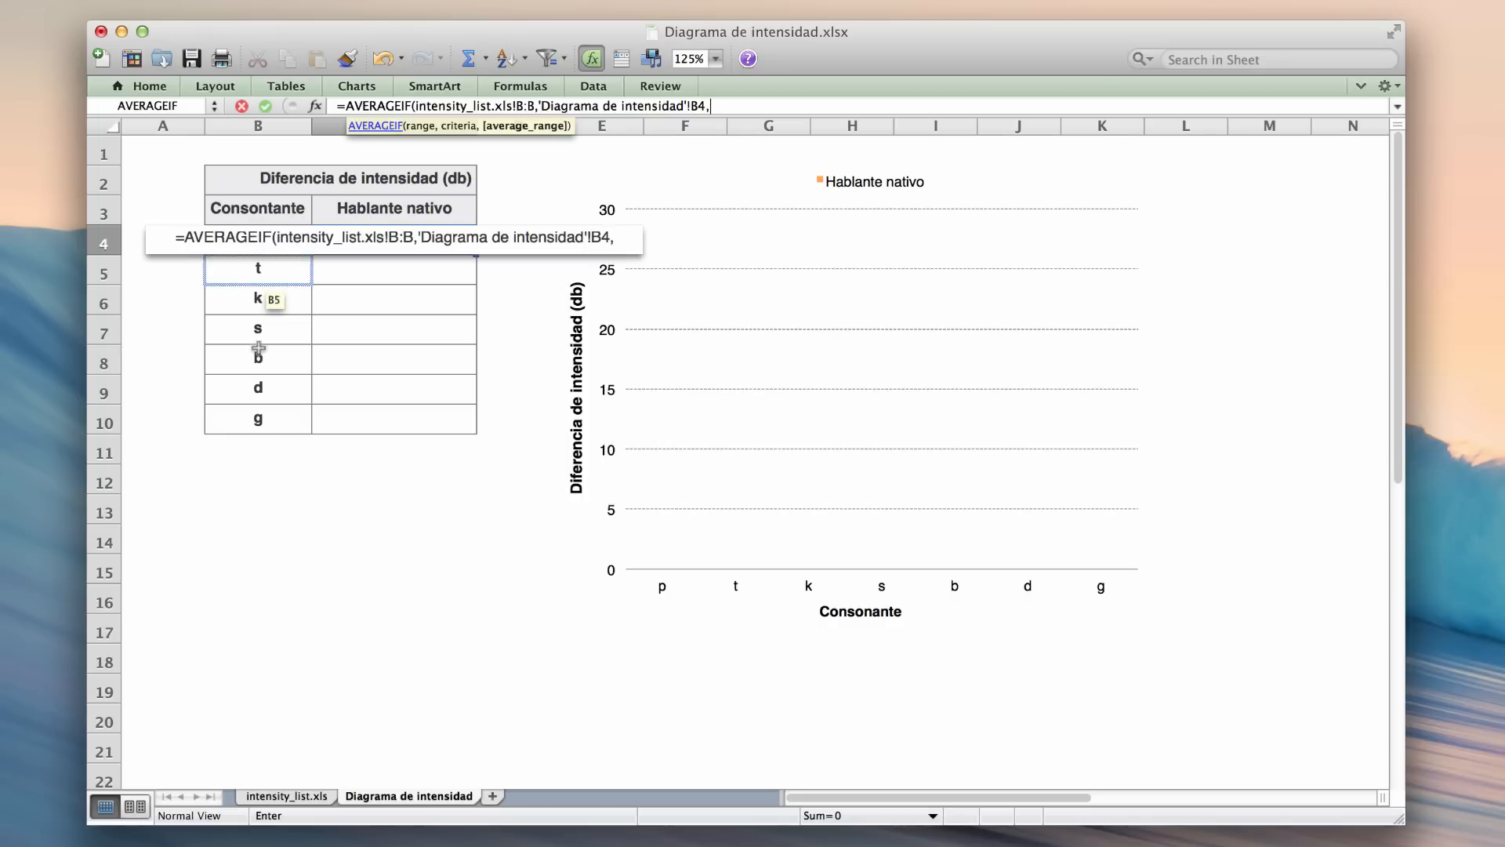
left_click(263, 795)
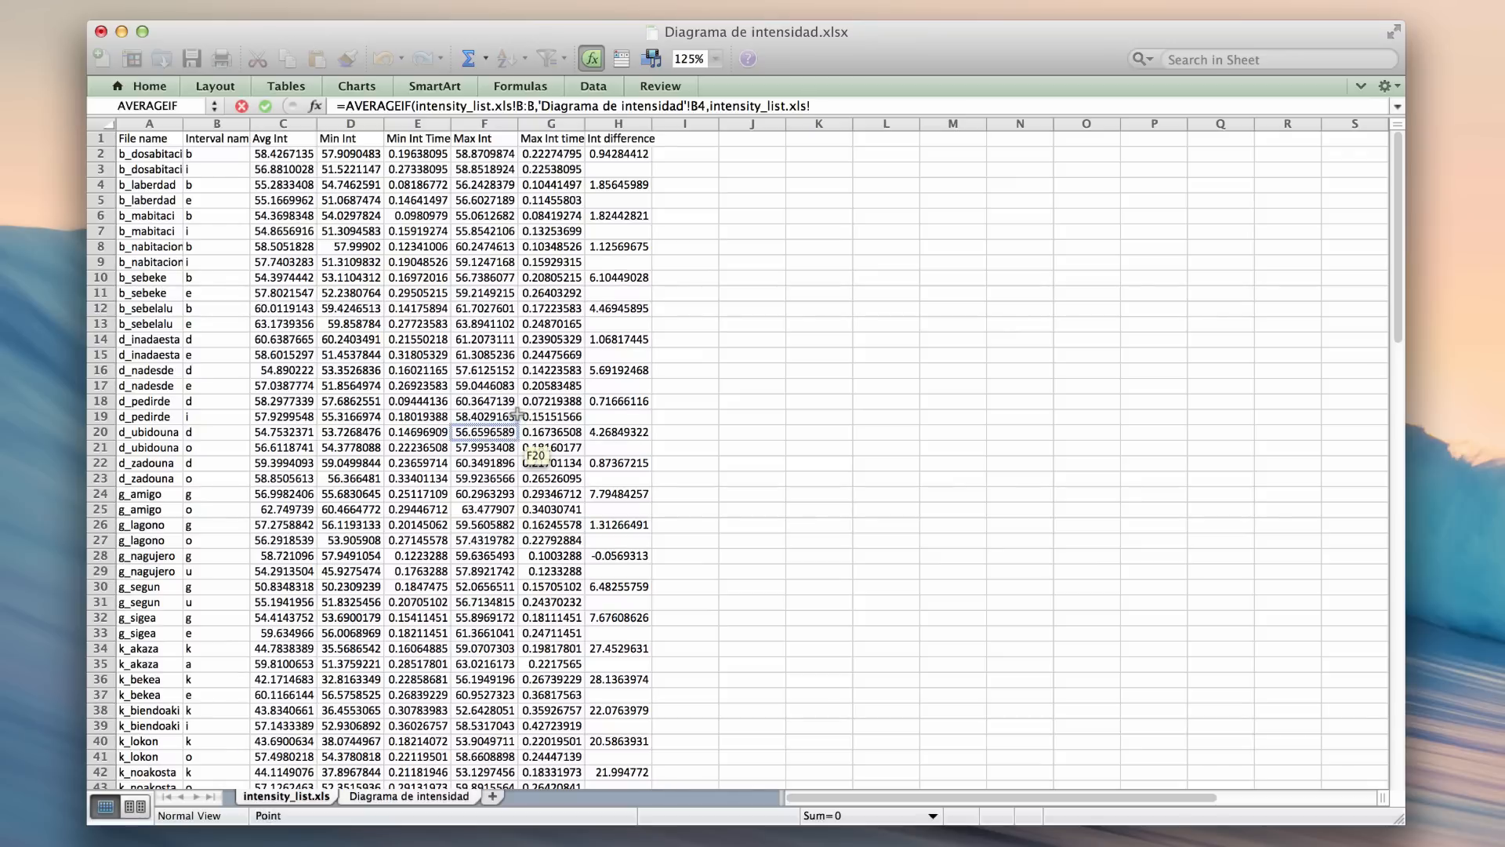
left_click(627, 123)
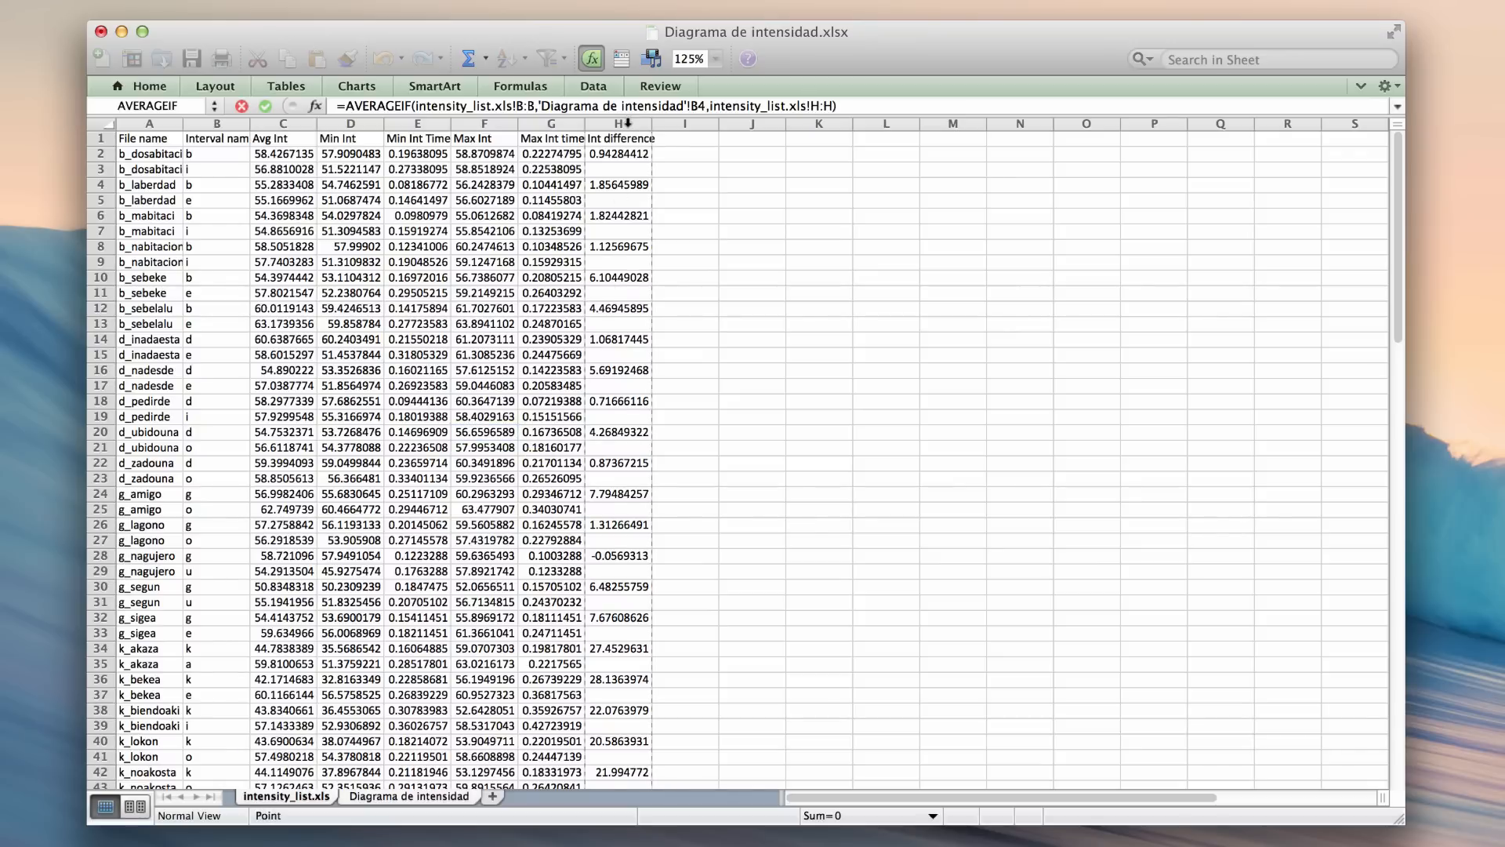
key("Return")
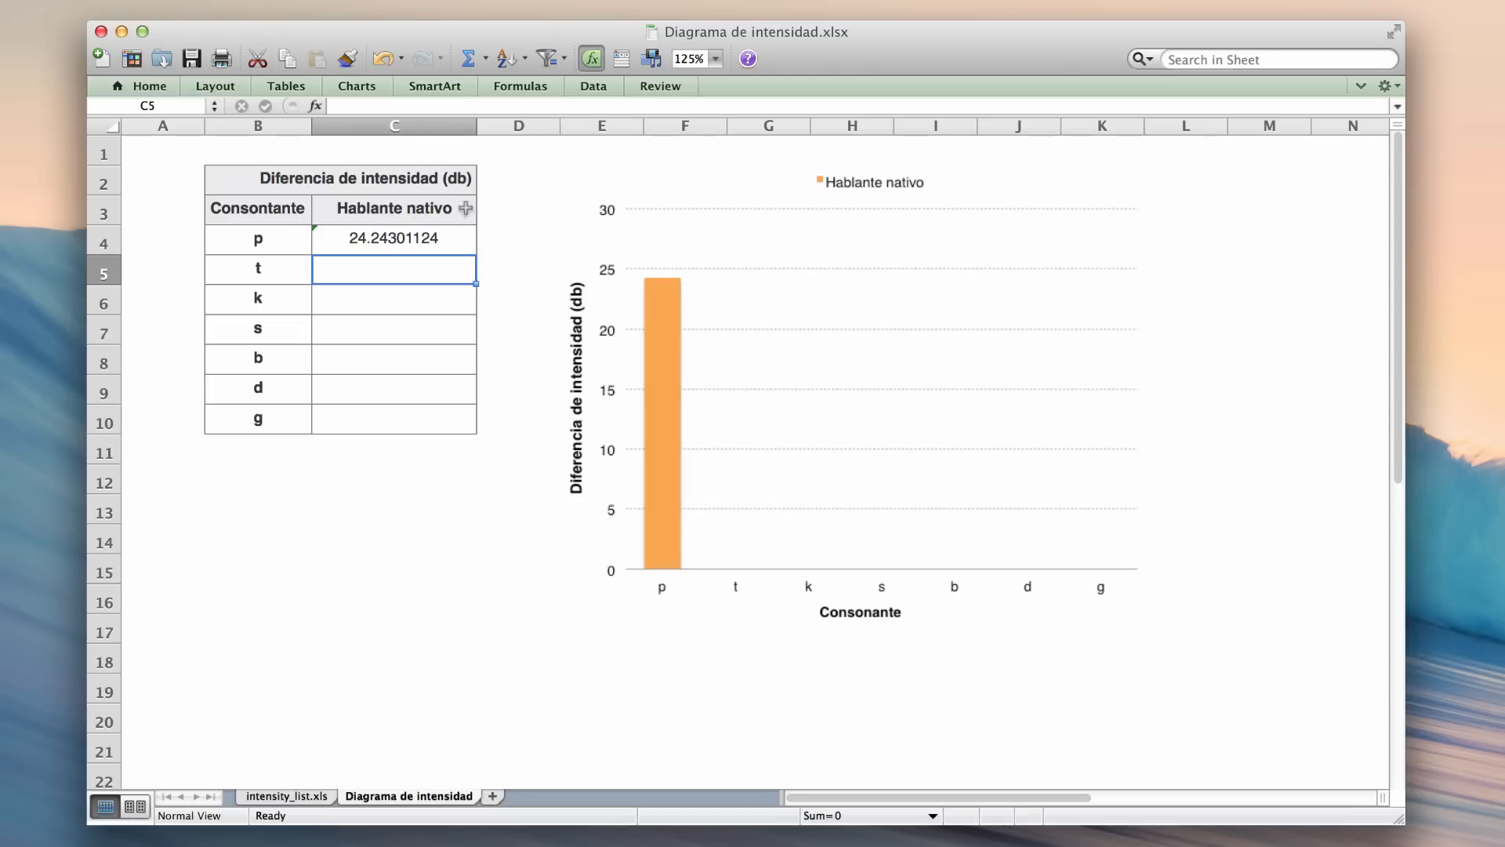
Fill the AVERAGEIF formula from C4 down to C10 for the remaining consonants t, k, s, b, d and g
left_click(438, 237)
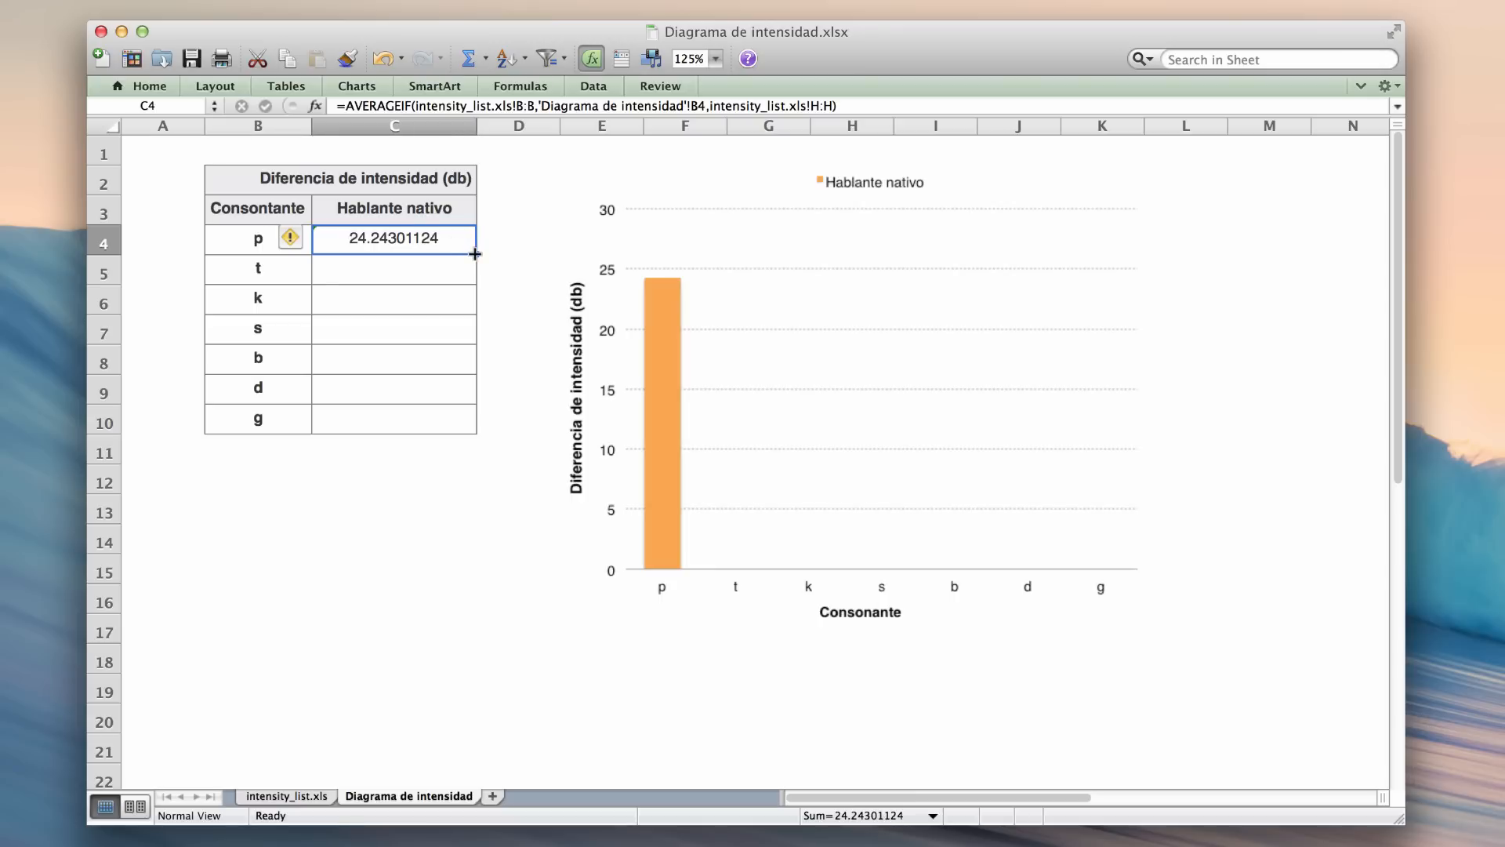
left_click_drag(474, 253, 463, 424)
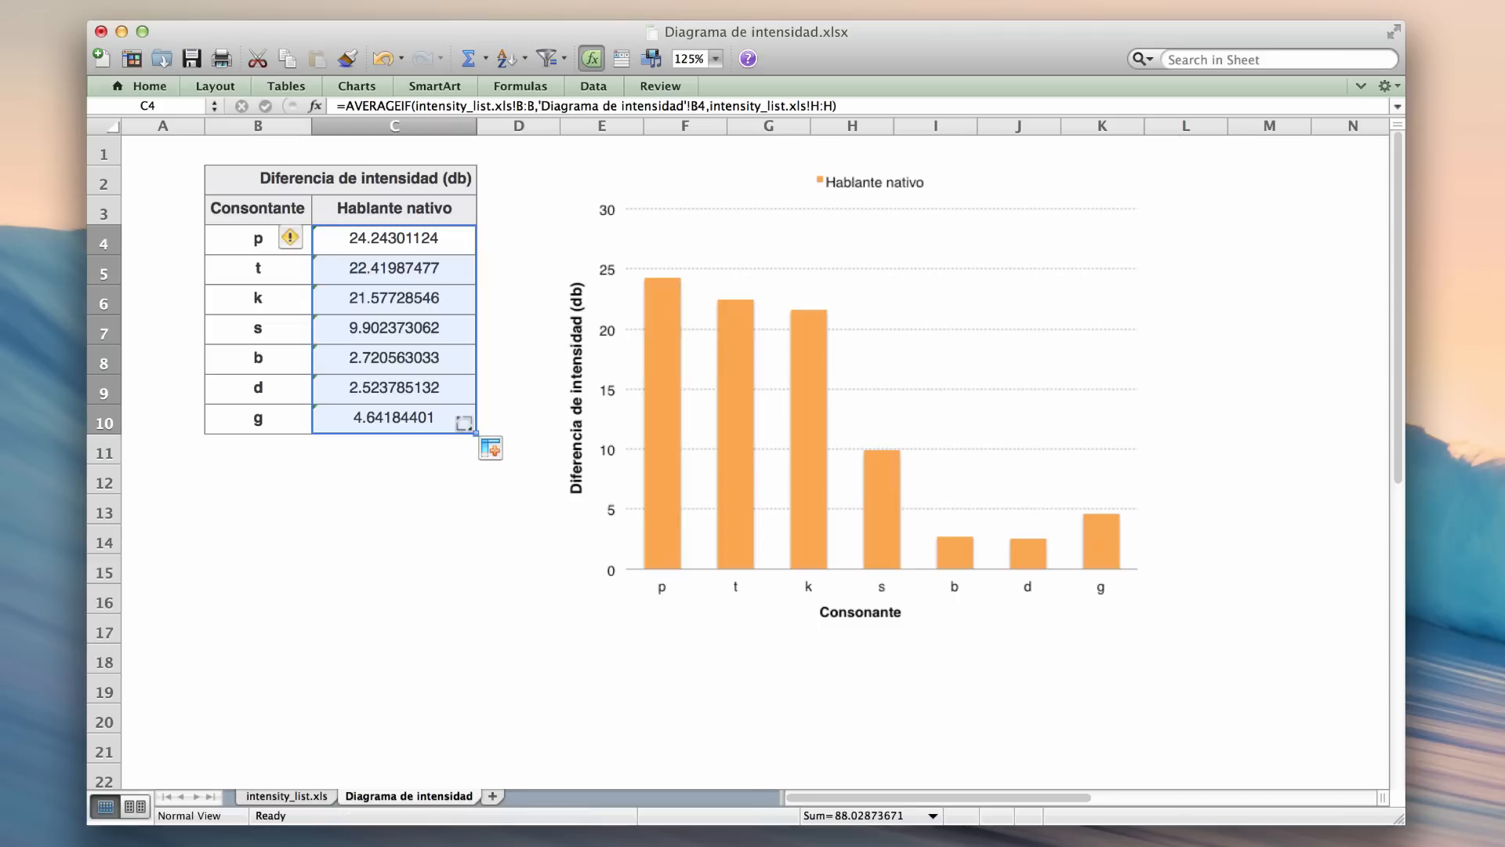